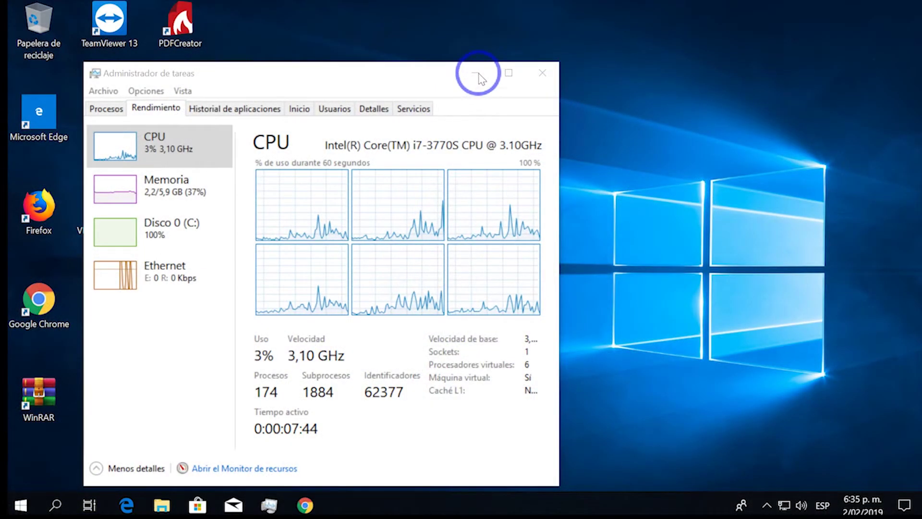
- Bring up Chrome, close the extra welcome tab and load unifi.ubnt.com
left_click(283, 507)
left_click(305, 506)
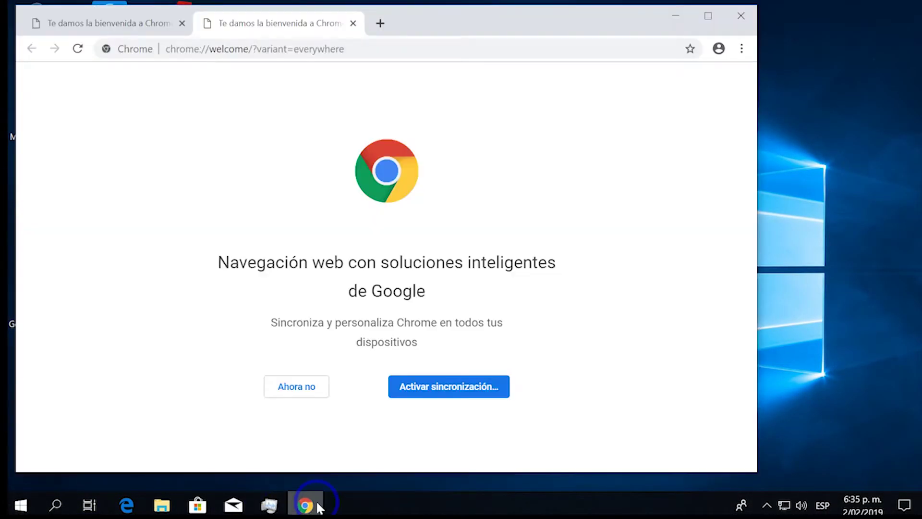
left_click(275, 48)
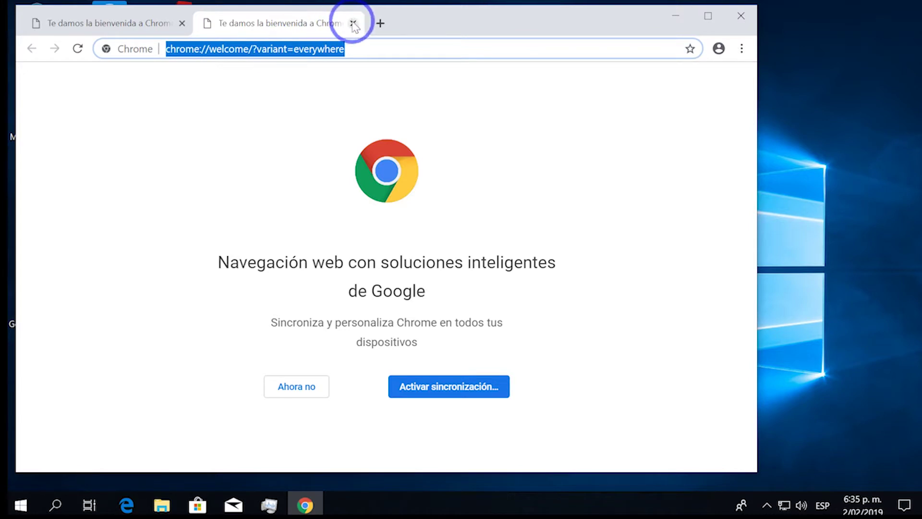
left_click(182, 23)
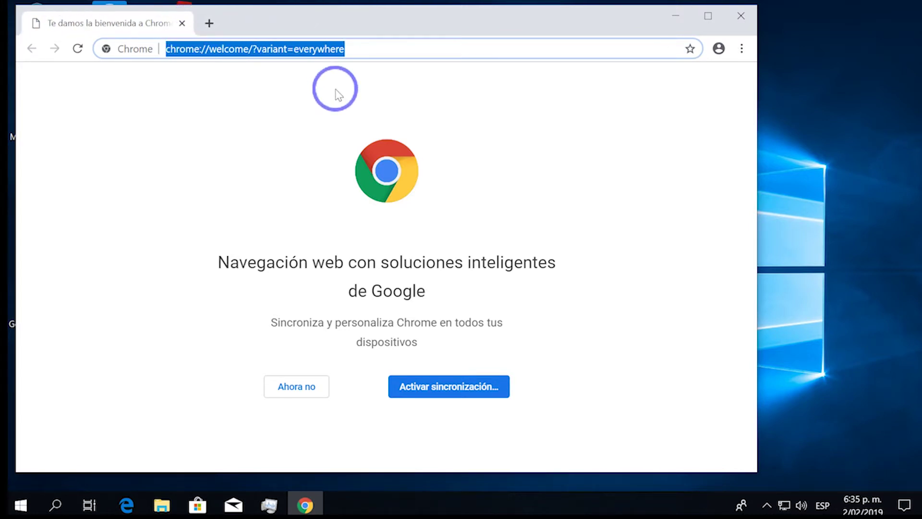
type("unifi.ubnt")
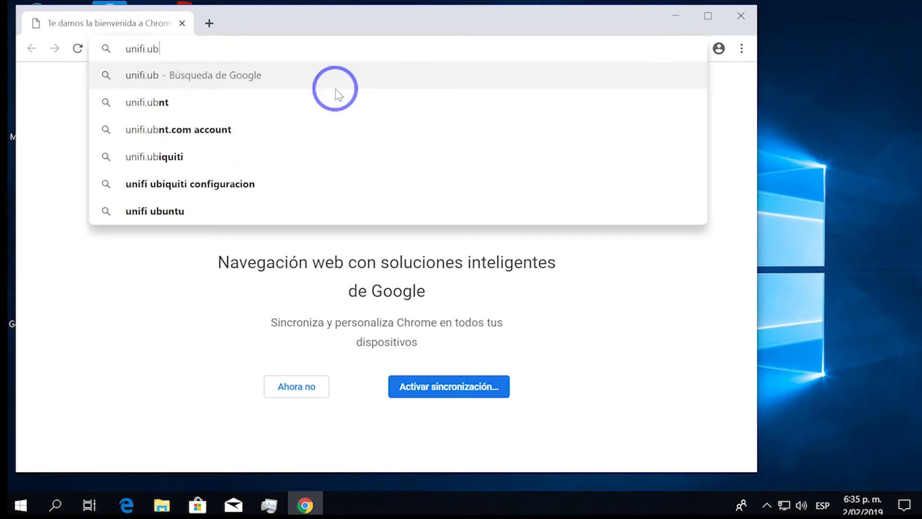
type(".com")
key("Return")
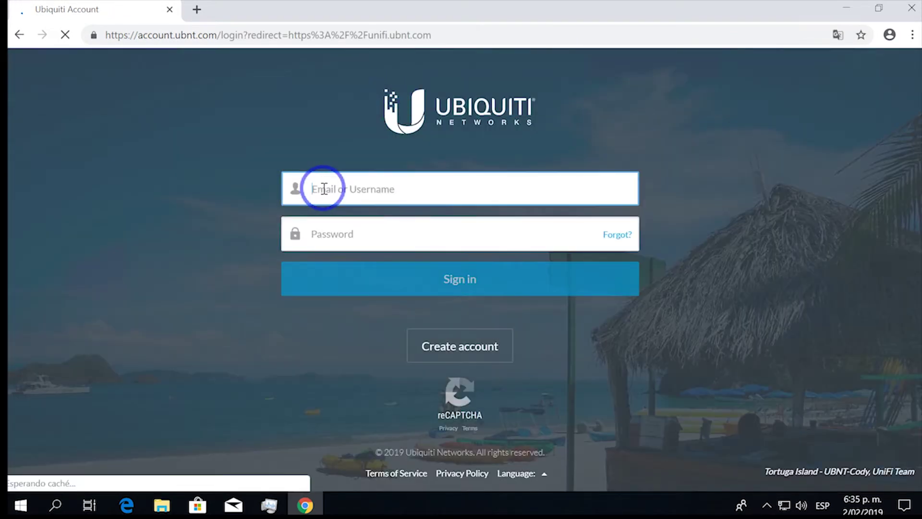
- Sign in with the Ubiquiti account username and password
key("ctrl+v")
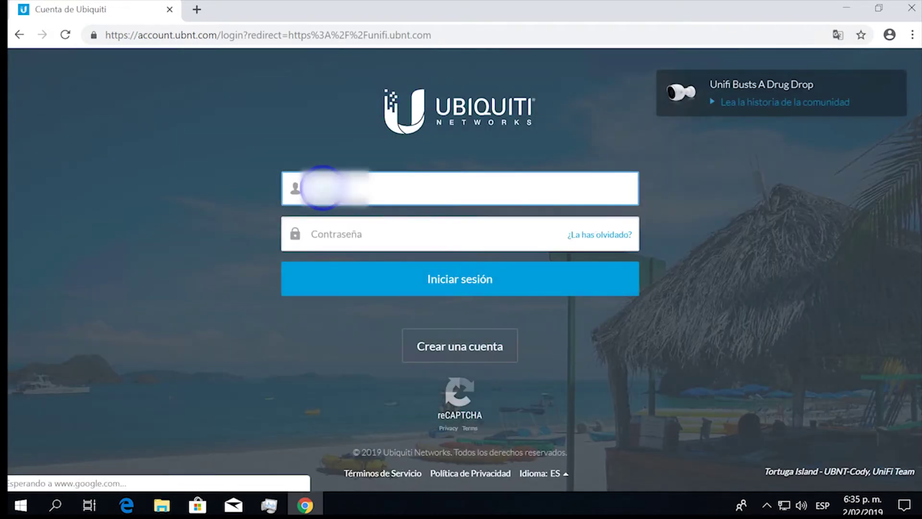
left_click(364, 227)
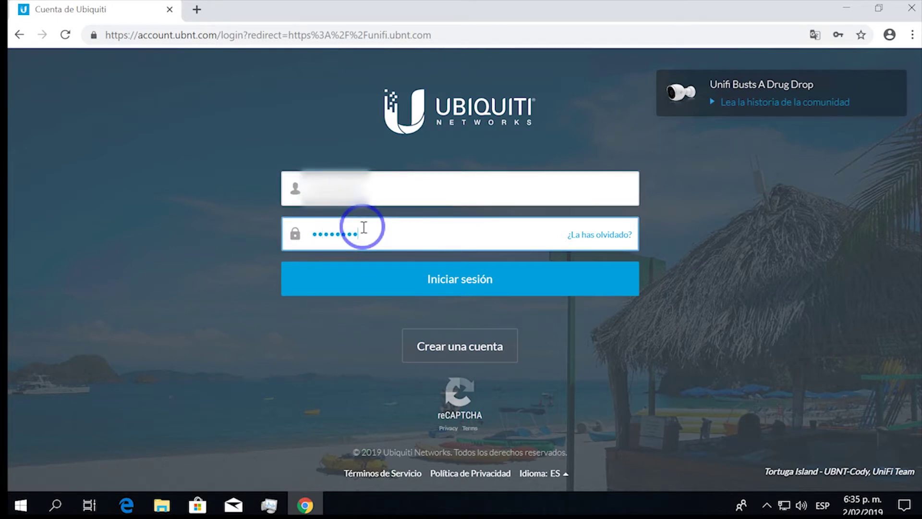
left_click(493, 274)
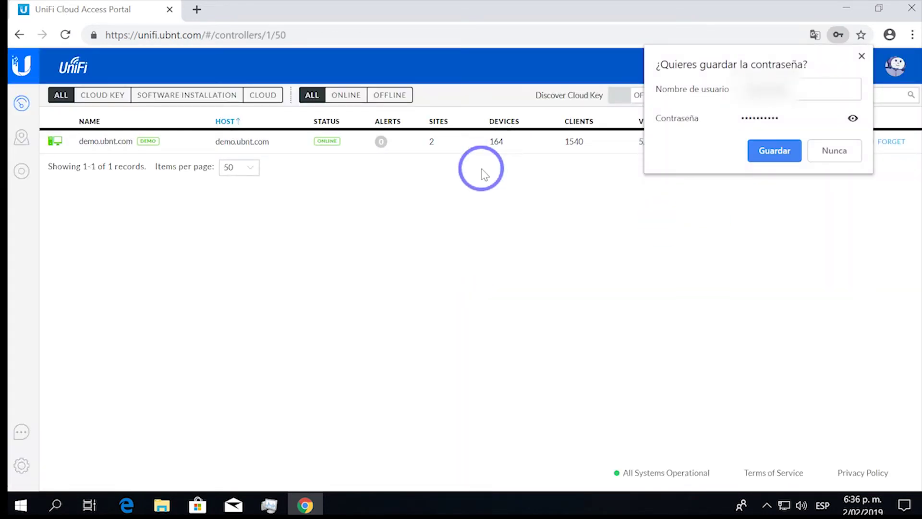
- Dismiss the save-password offer, enable Discover Cloud Key and add the Ubiquiti Device Discovery Tool app
left_click(482, 170)
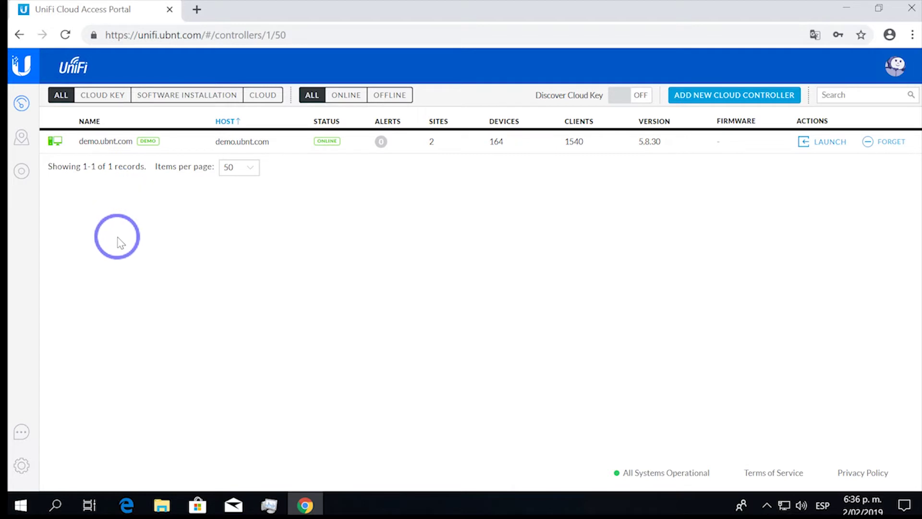
left_click(625, 95)
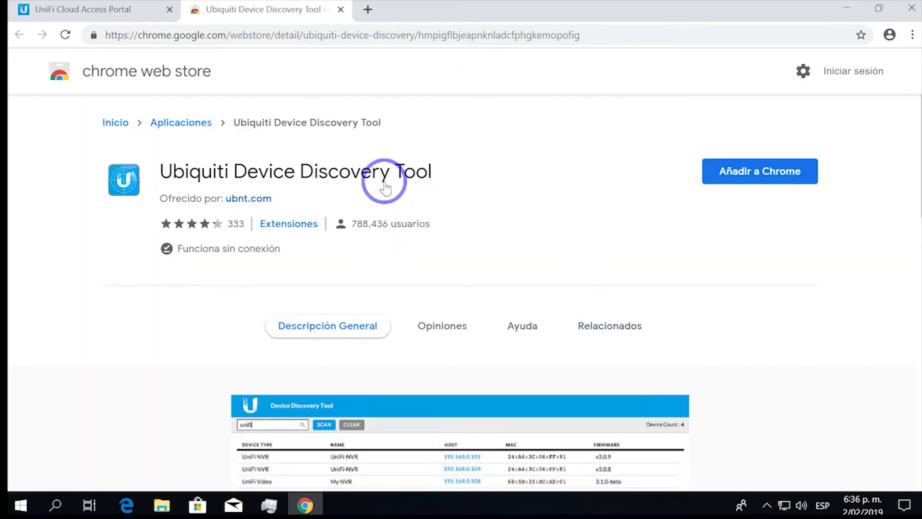
left_click(762, 183)
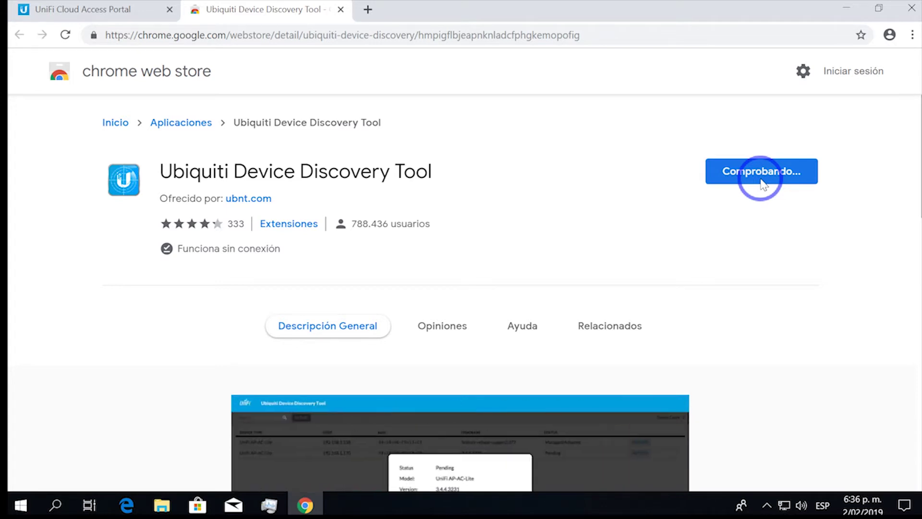
left_click(497, 218)
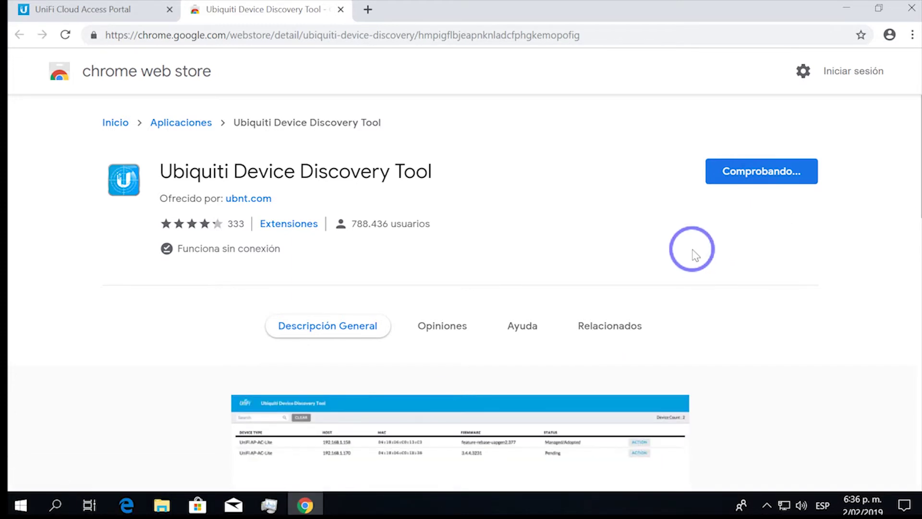
- Run the Ubiquiti Device Discovery Tool scan, then close it and Chrome
left_click(508, 9)
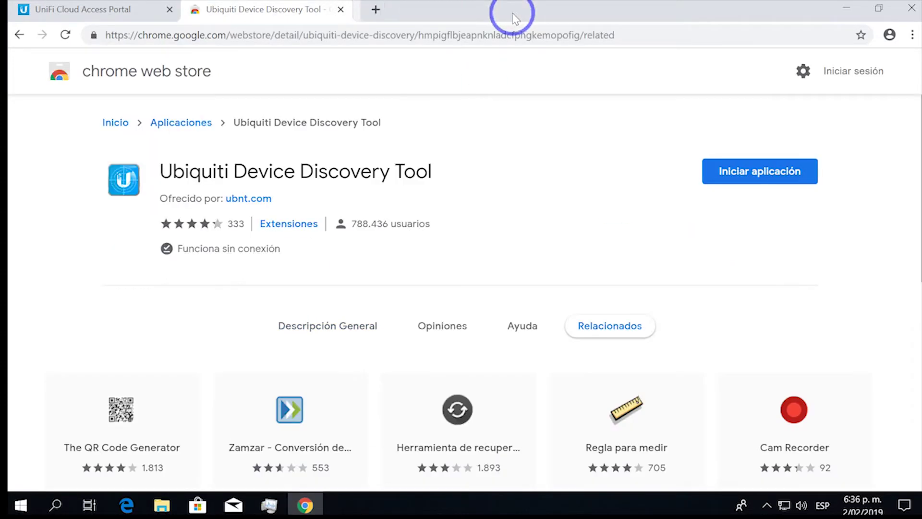
left_click(744, 169)
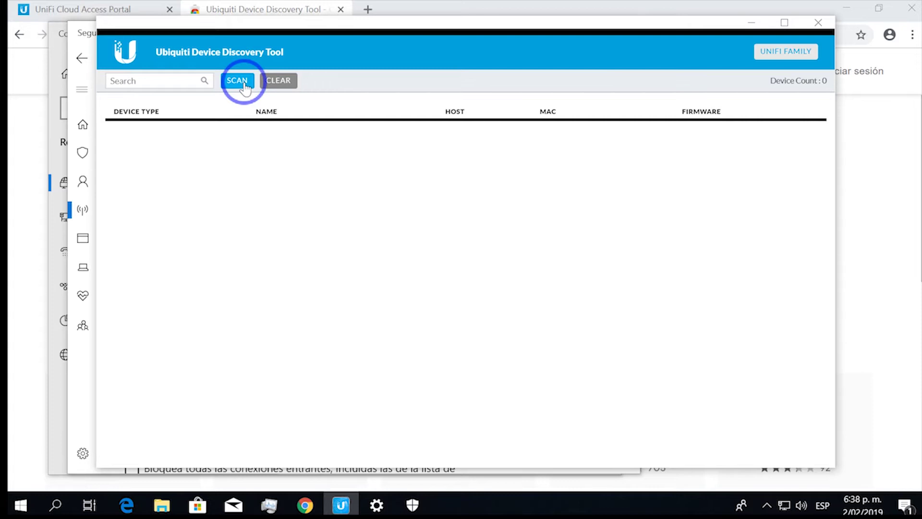
left_click(818, 24)
left_click(625, 33)
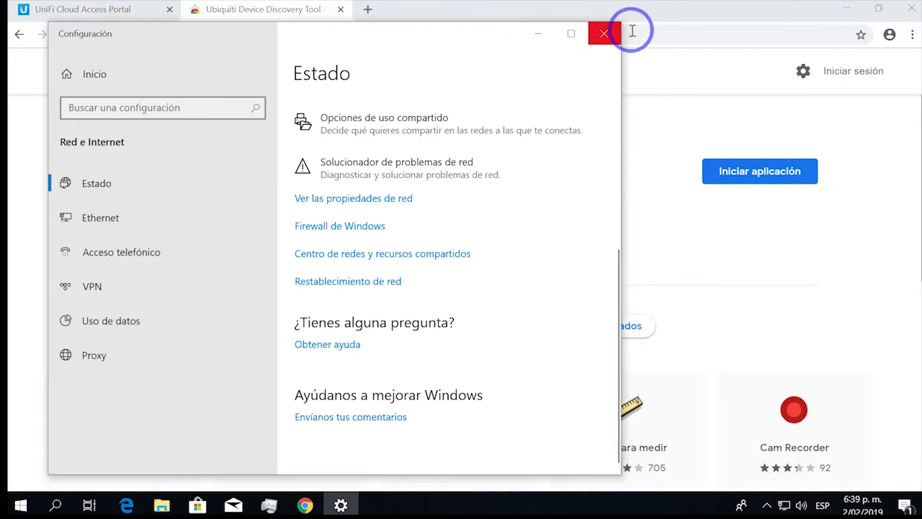
left_click(604, 33)
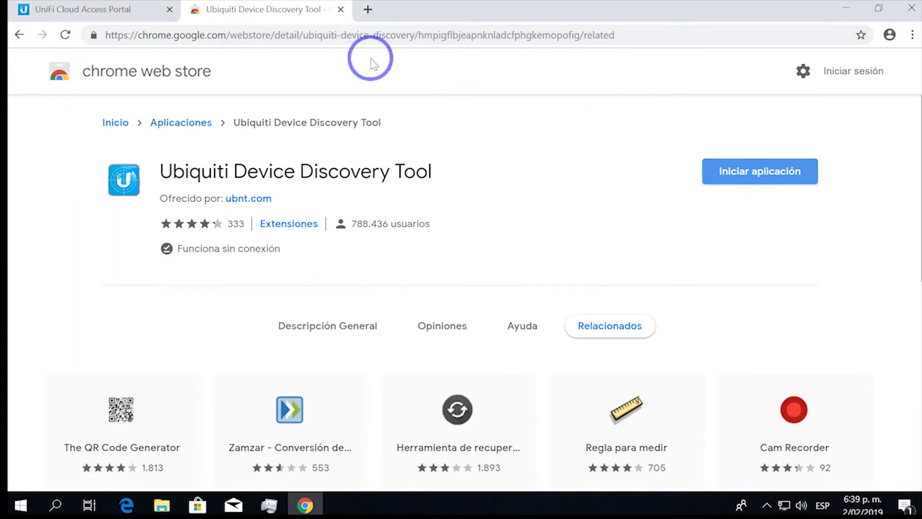
left_click(341, 10)
left_click(911, 9)
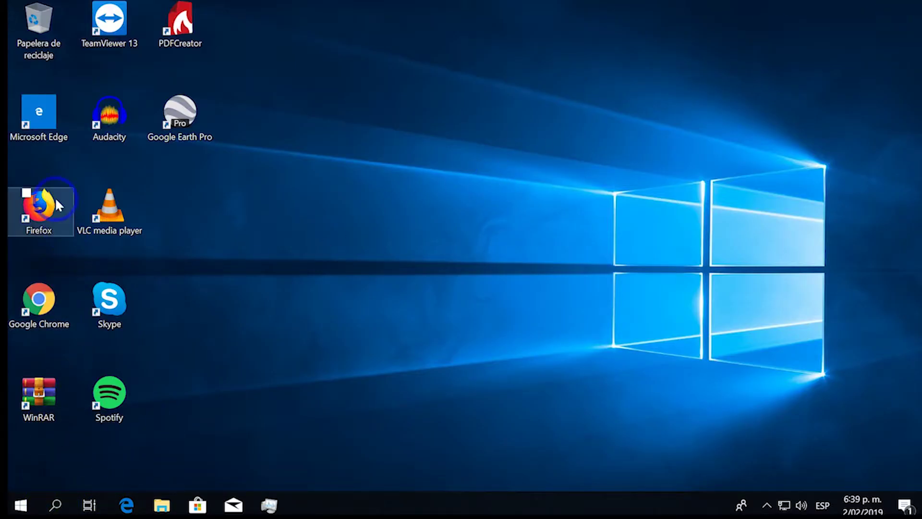
- Restart Chrome and reload unifi.ubnt.com, dismissing the default-browser and settings notices
double_click(49, 303)
left_click(187, 33)
type("u")
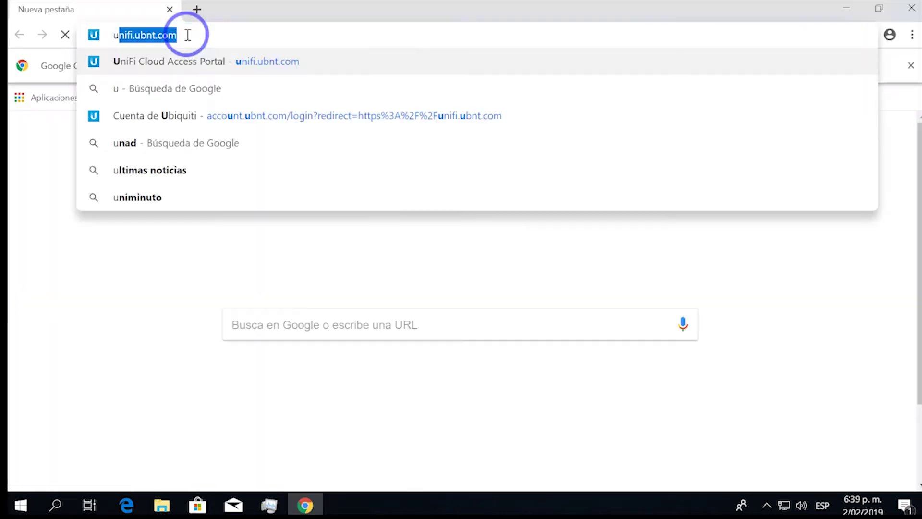
key("Return")
left_click(342, 64)
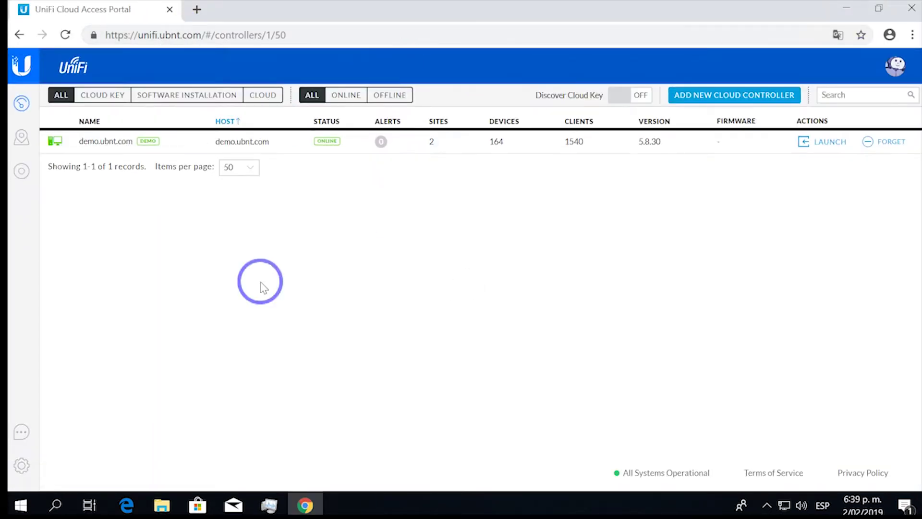
left_click(580, 41)
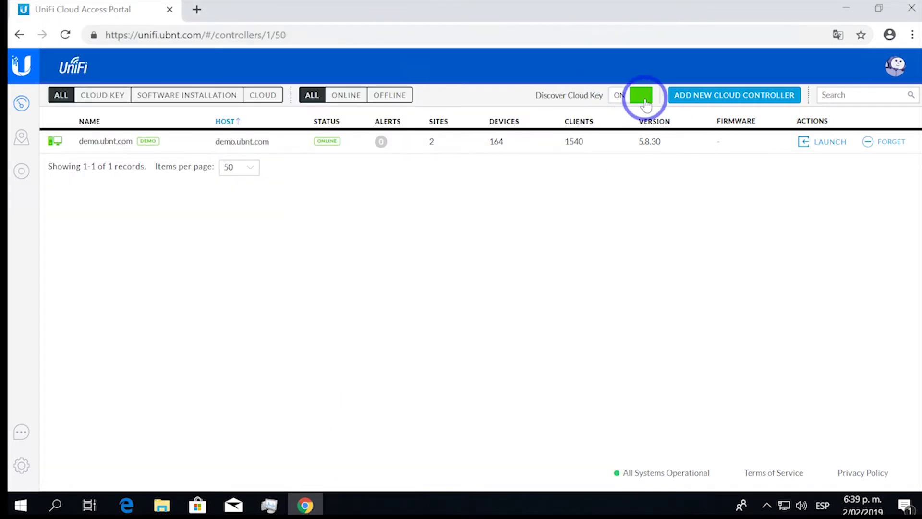
- Forget the demo.ubnt.com controller and confirm the controllers list is empty
left_click(880, 143)
left_click(579, 302)
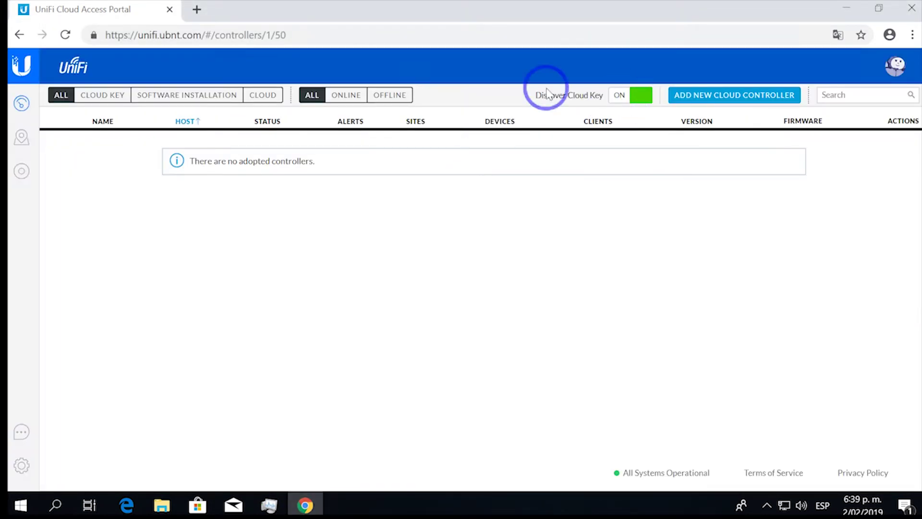
left_click(21, 465)
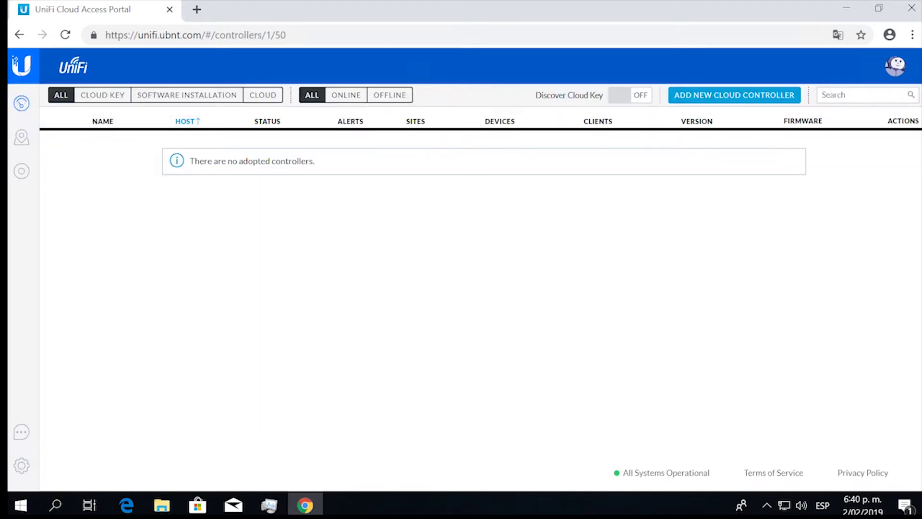
left_click(635, 95)
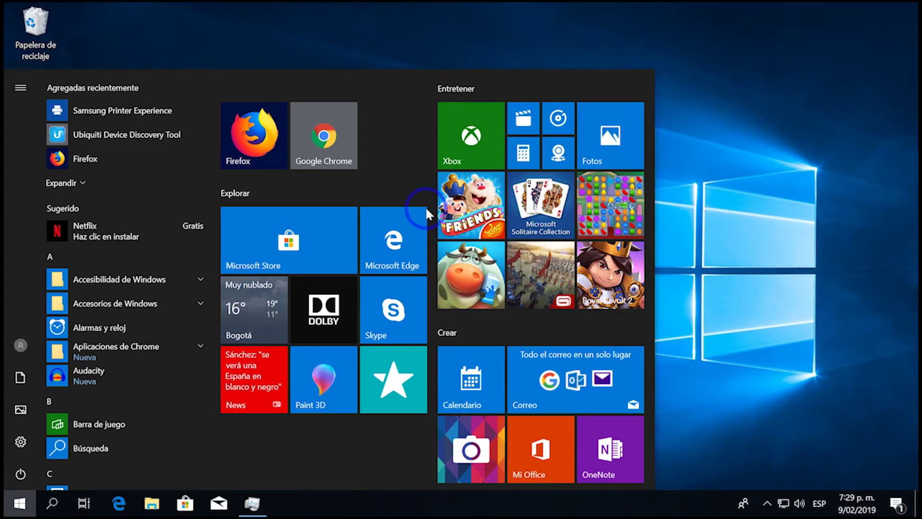
left_click(310, 147)
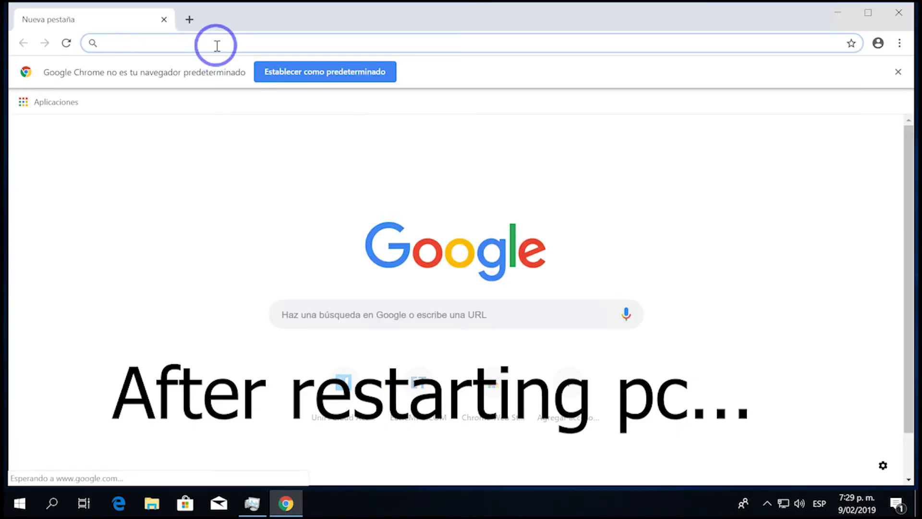
- Reload unifi.ubnt.com, enable Cloud Key discovery and adopt the UniFi CloudKey v3 at 192.168.0.85
type("unifi.ubnt.com")
key("Return")
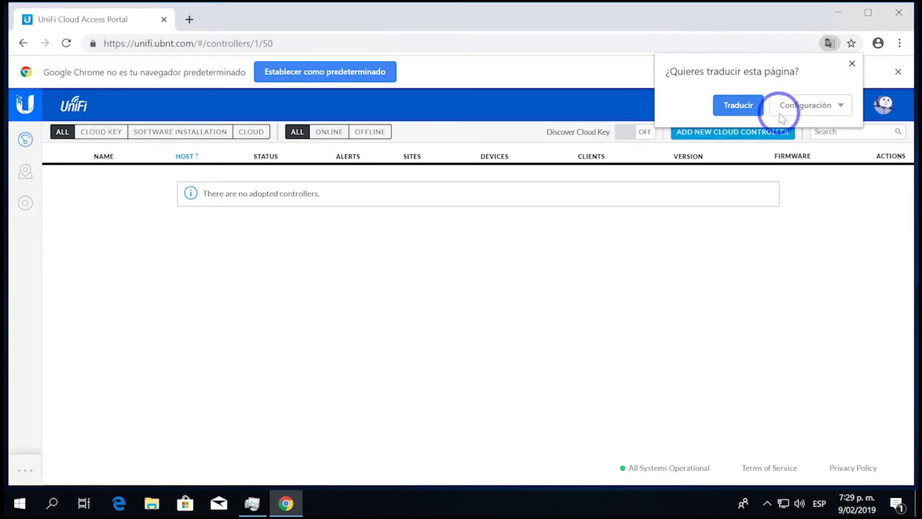
left_click(853, 66)
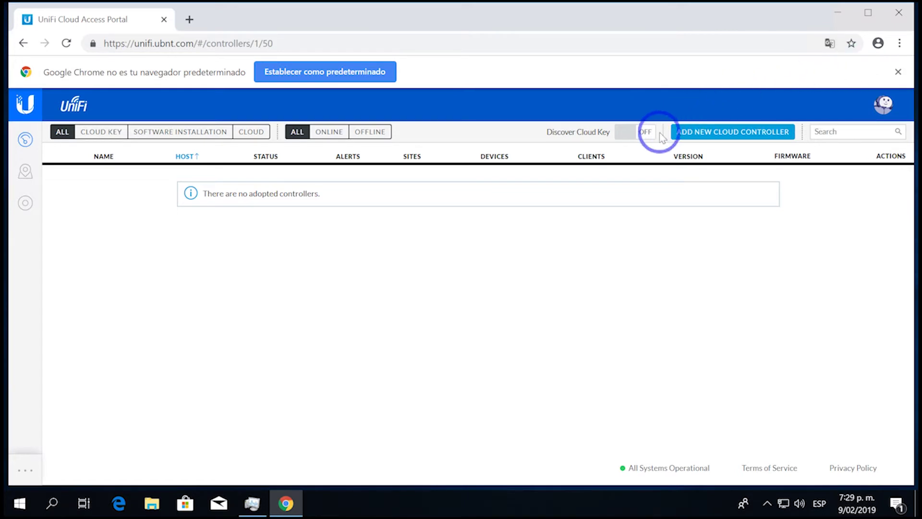
left_click(643, 134)
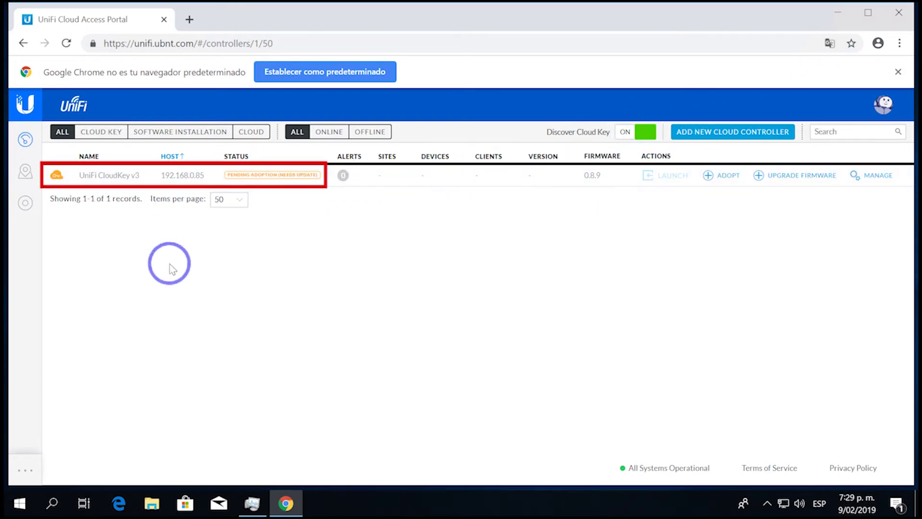
left_click(718, 176)
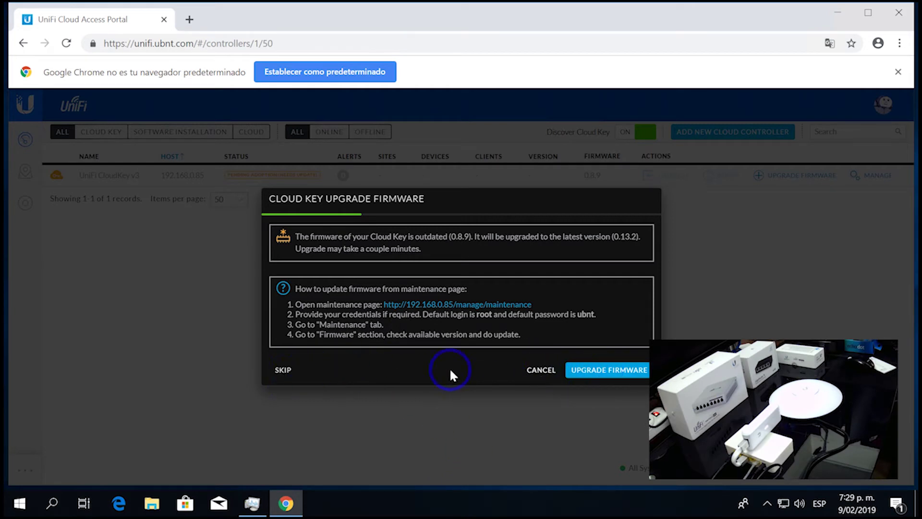
- Upgrade the Cloud Key firmware from 0.8.9 to 0.13.2
left_click(600, 370)
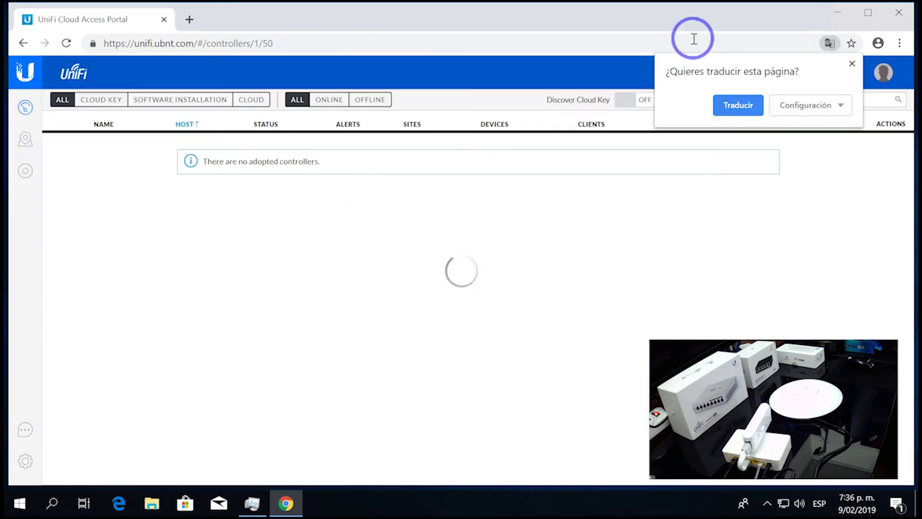
- Re-adopt the CloudKey v3 now on 0.13.2 and open its controller wizard past the certificate warning
left_click(624, 100)
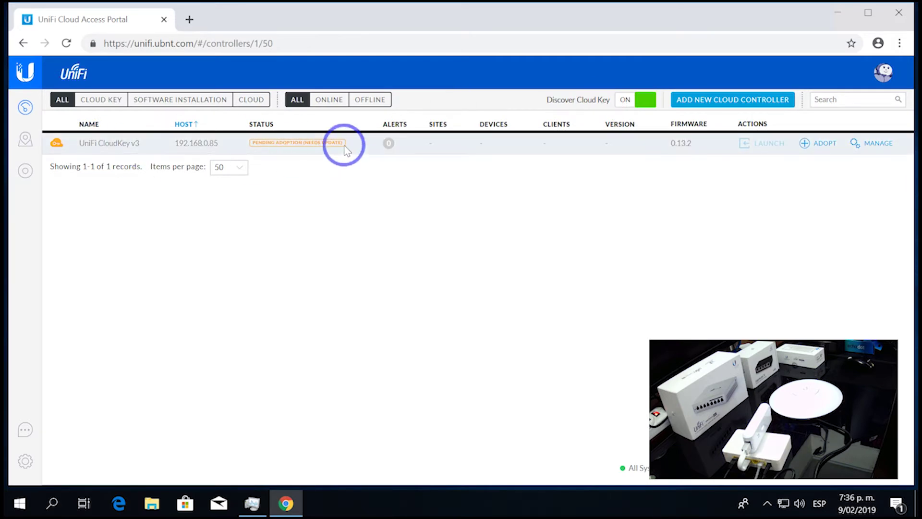
left_click_drag(698, 147, 665, 148)
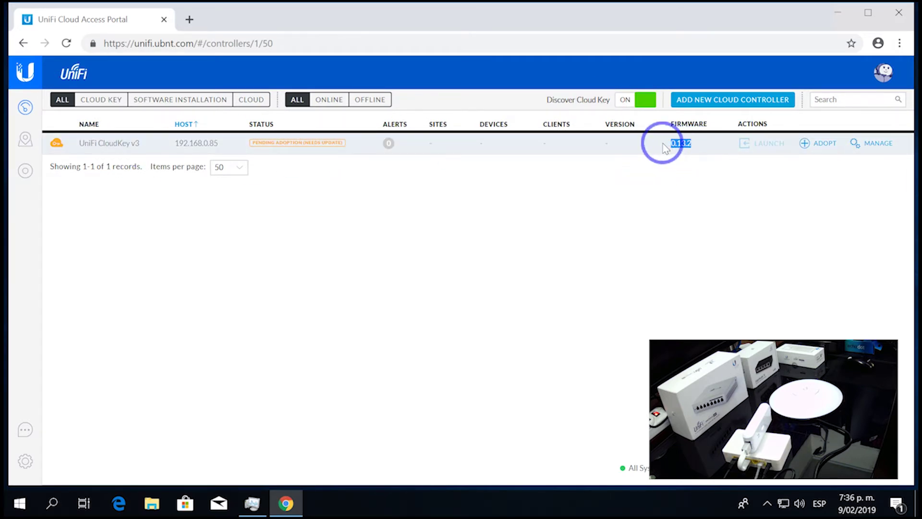
left_click(817, 151)
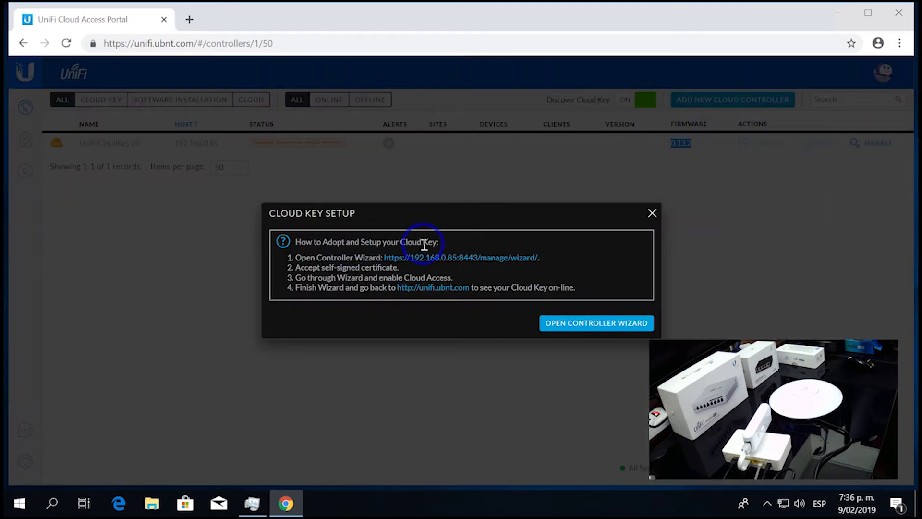
left_click(468, 260)
left_click(319, 381)
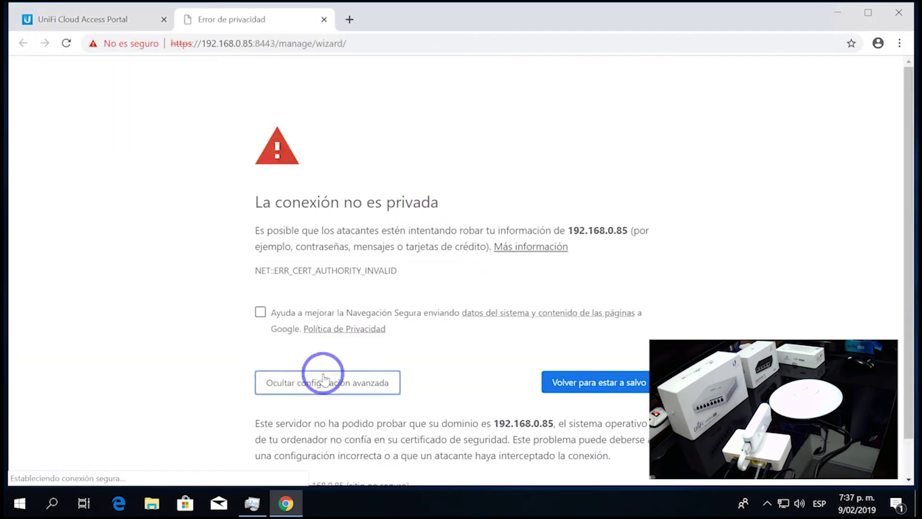
- Enter the Setup Wizard and keep United States with the (UTC-05:00) New York time zone
left_click(351, 445)
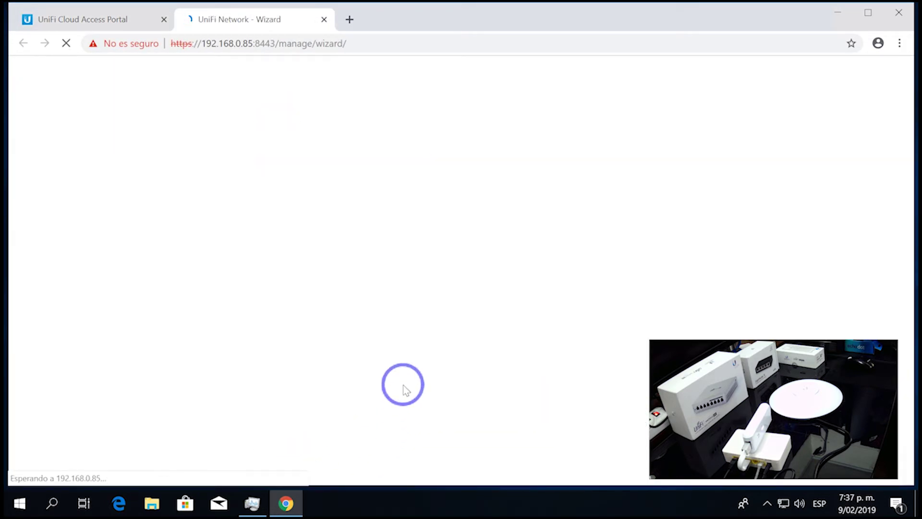
left_click(96, 20)
left_click(217, 20)
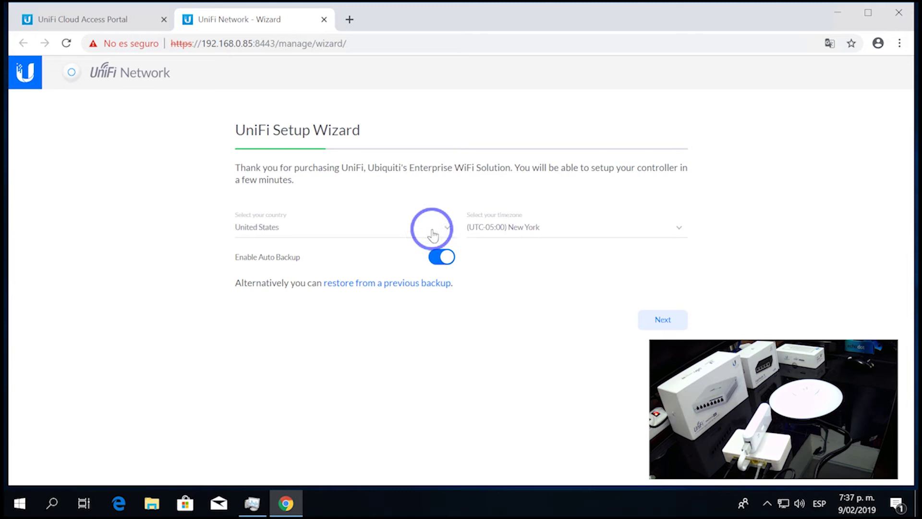
left_click(559, 231)
scroll(567, 336, "down", 5)
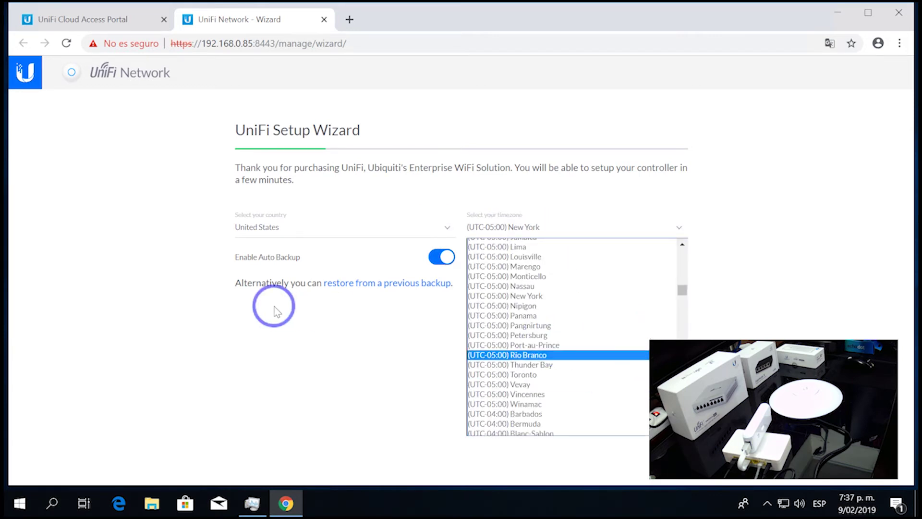
left_click(252, 283)
left_click(653, 320)
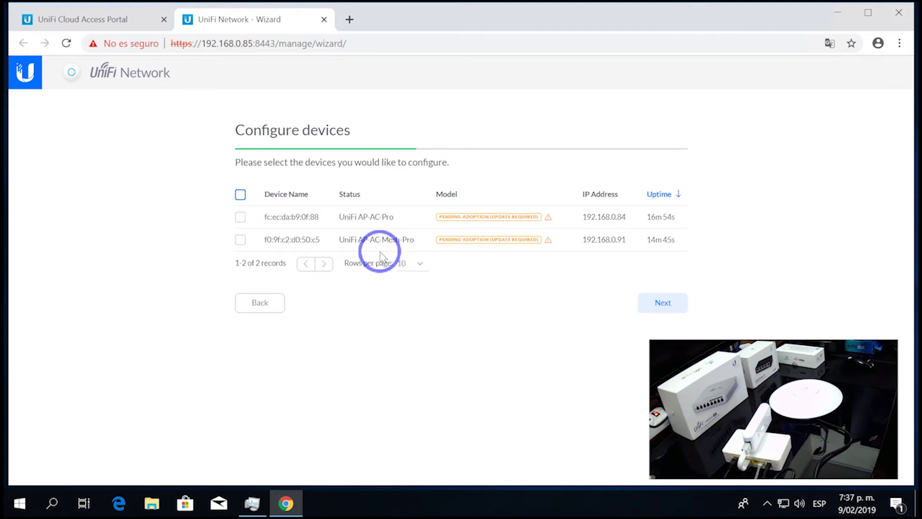
- Set the secure SSID to convention1 with a Wi-Fi security key
left_click(662, 308)
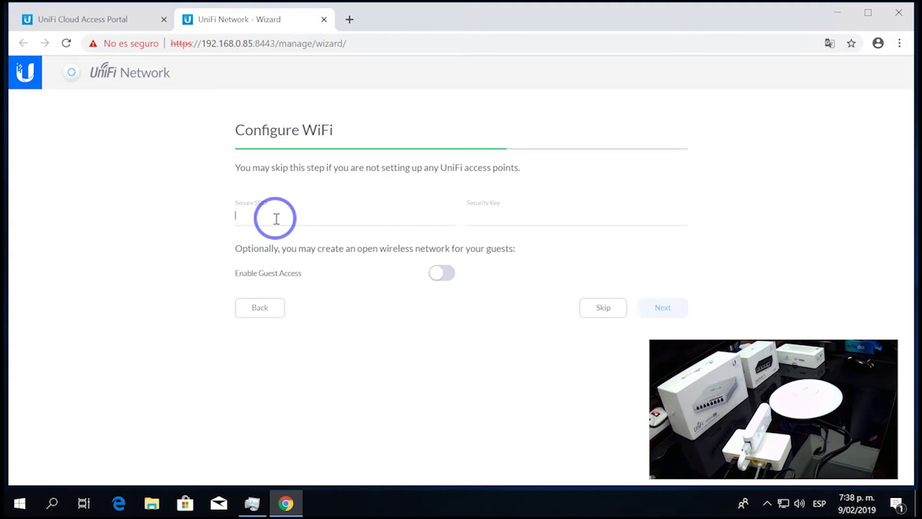
type("classroom")
key("ctrl+a")
key("BackSpace")
type("convention1")
left_click(496, 203)
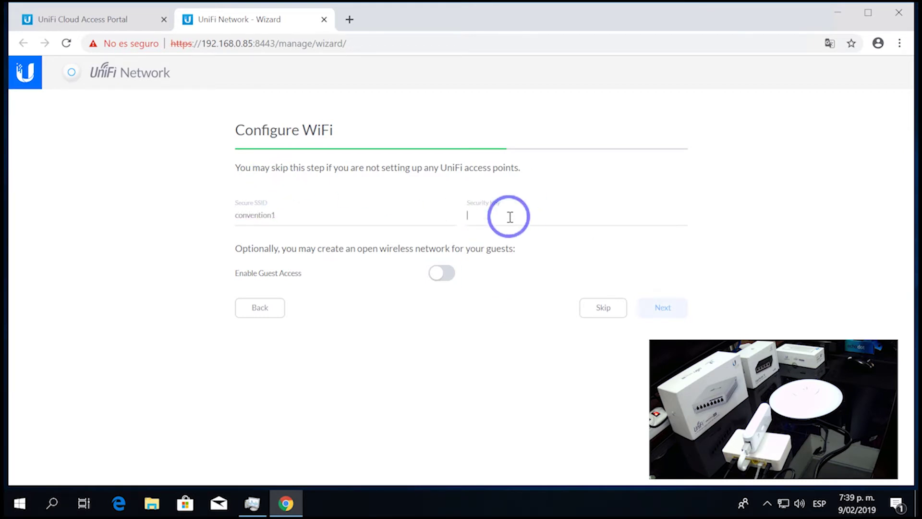
type("••••")
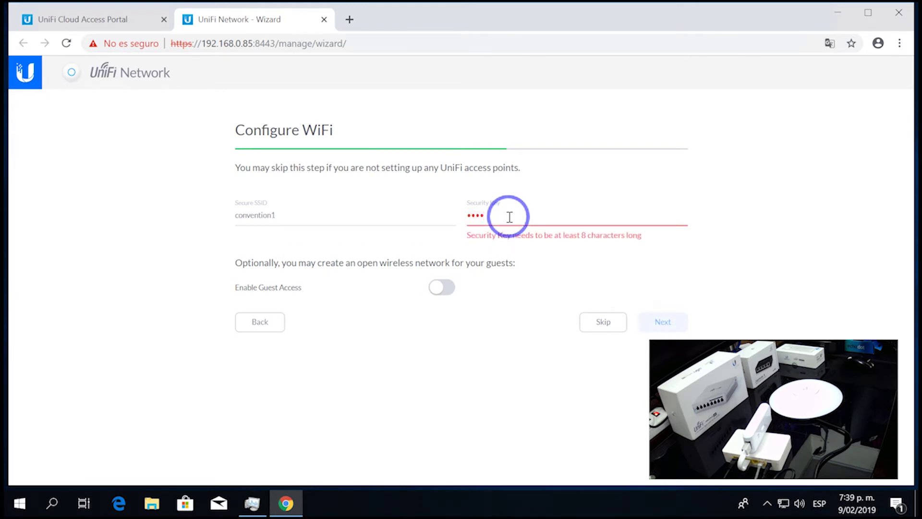
type("••••••••")
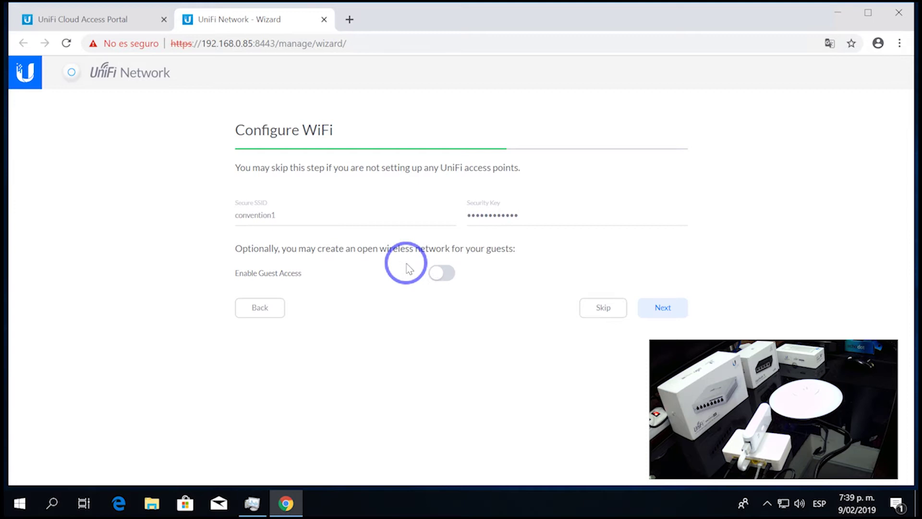
left_click(678, 310)
- Enter admin as the admin name, plus the admin email and password fields
type("admin")
key("Tab")
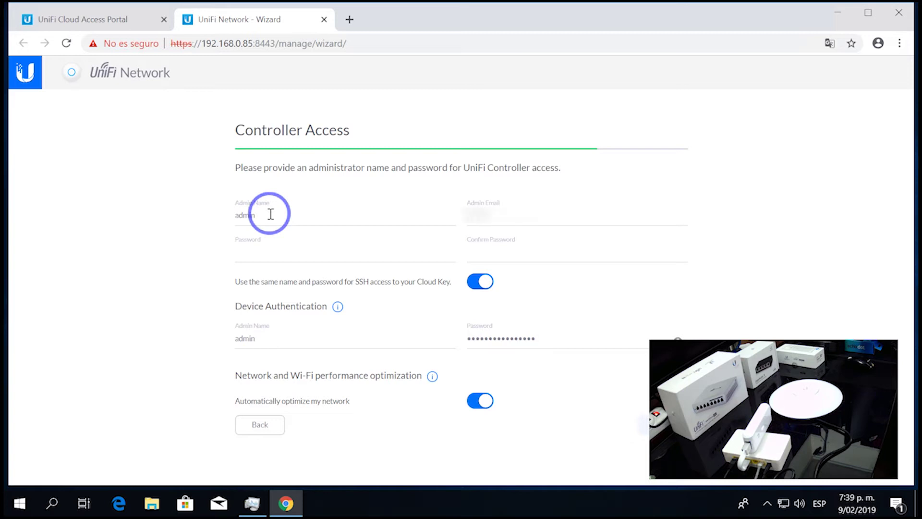
type("••••••••••")
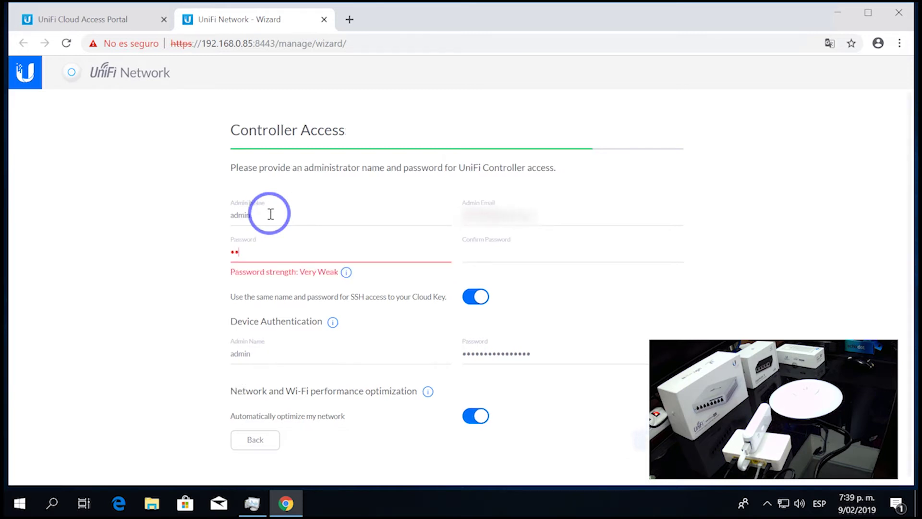
key("Tab")
type("••••••••••")
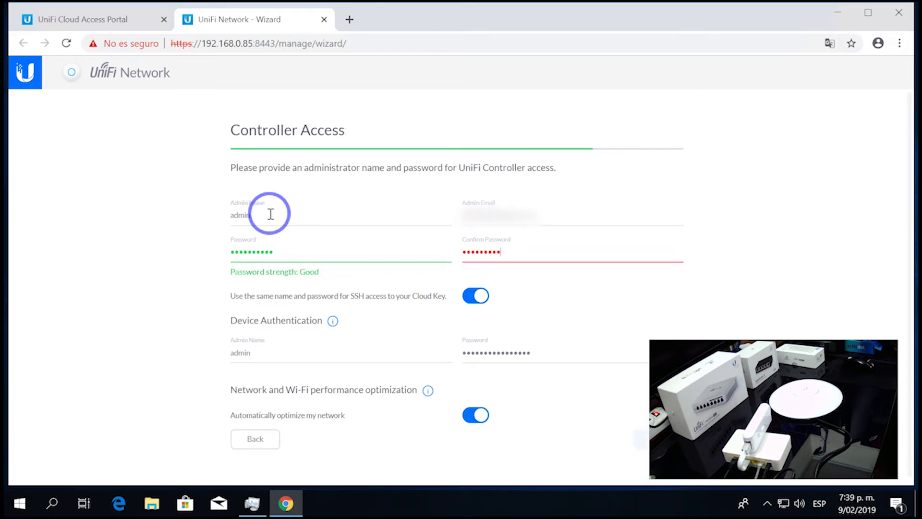
key("Tab")
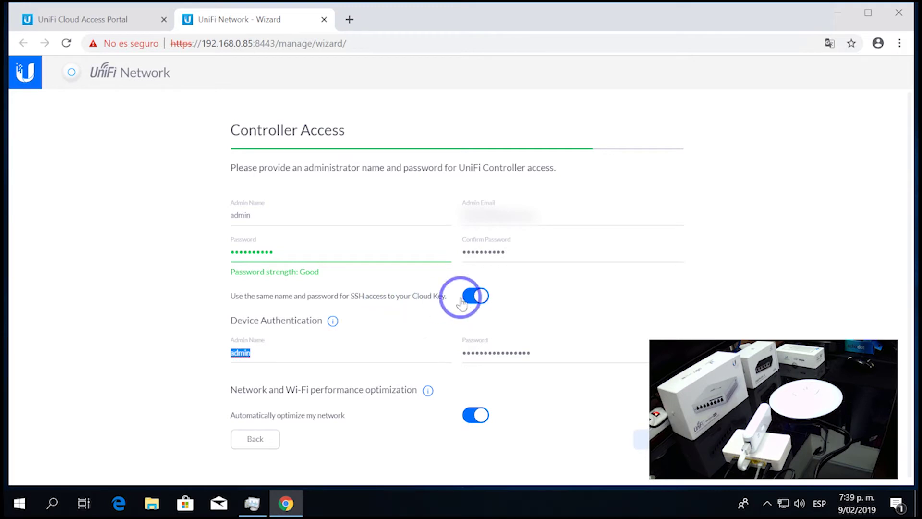
- Replace the device authentication password with a new one and advance to the Confirm summary
left_click(334, 322)
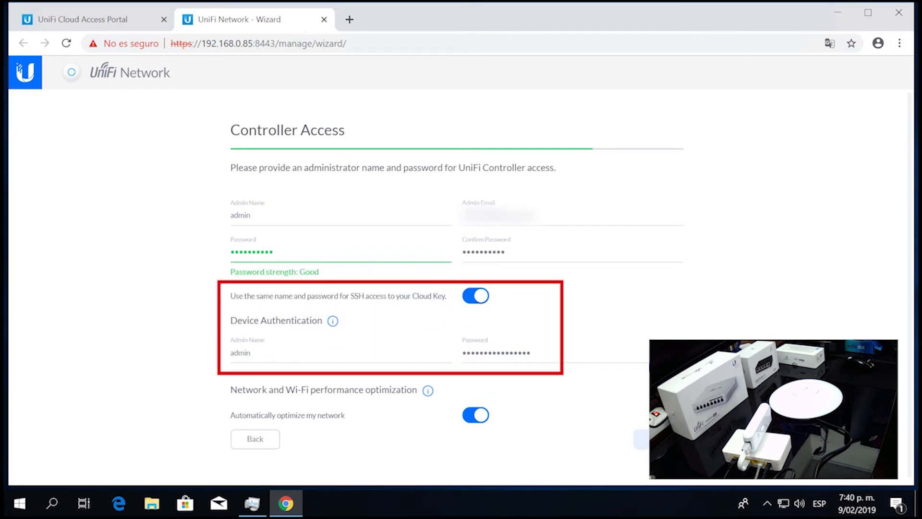
left_click(610, 360)
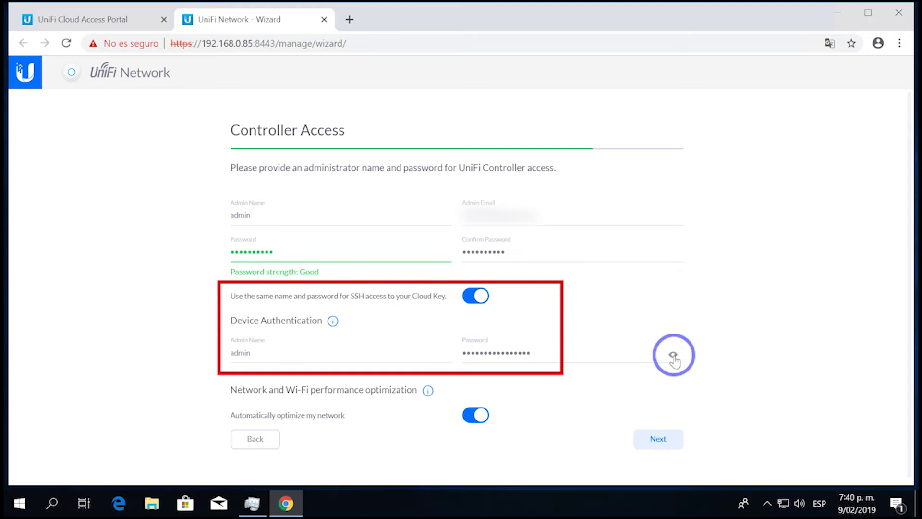
left_click(673, 354)
left_click(673, 354)
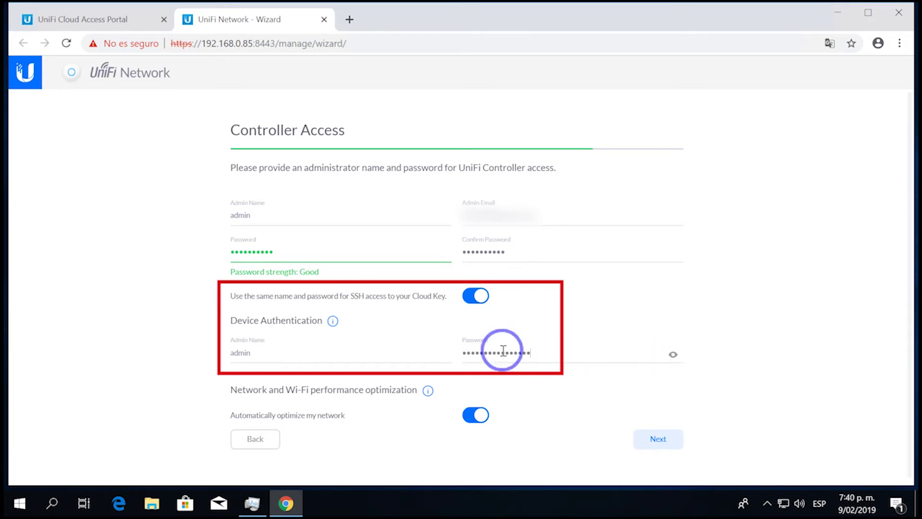
double_click(504, 352)
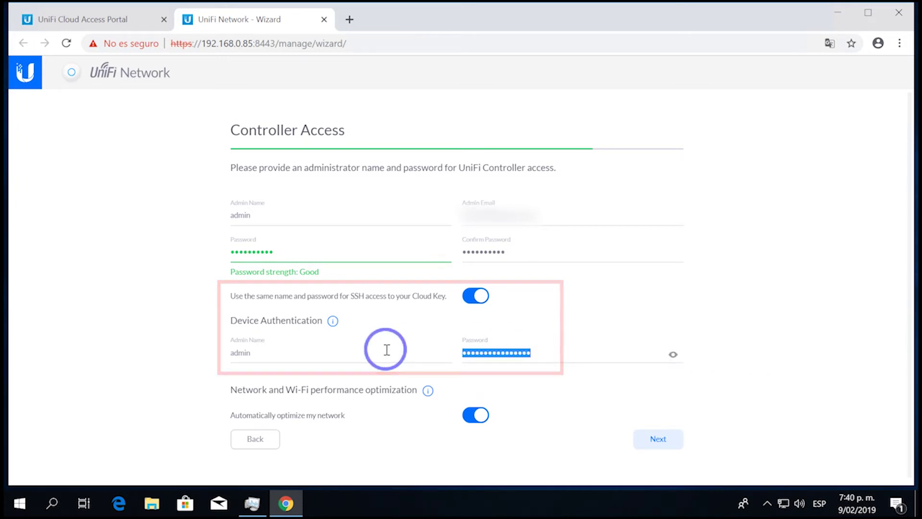
type("••••••••")
left_click(655, 435)
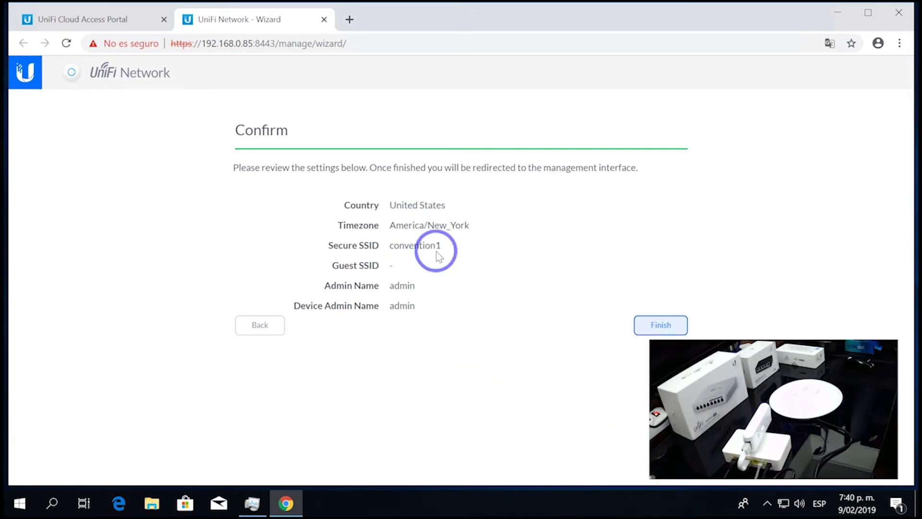
- Return to Controller Access, retype the admin password confirmation, and finish the wizard
left_click(260, 325)
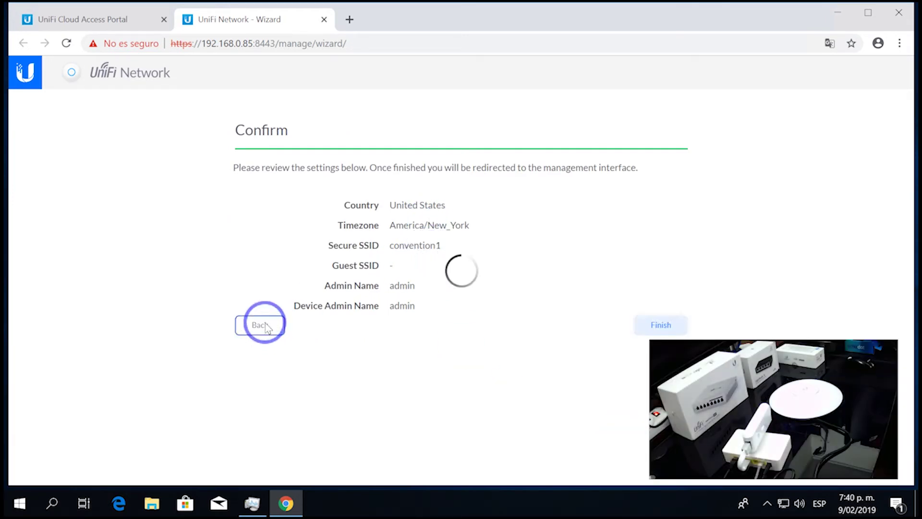
left_click(258, 440)
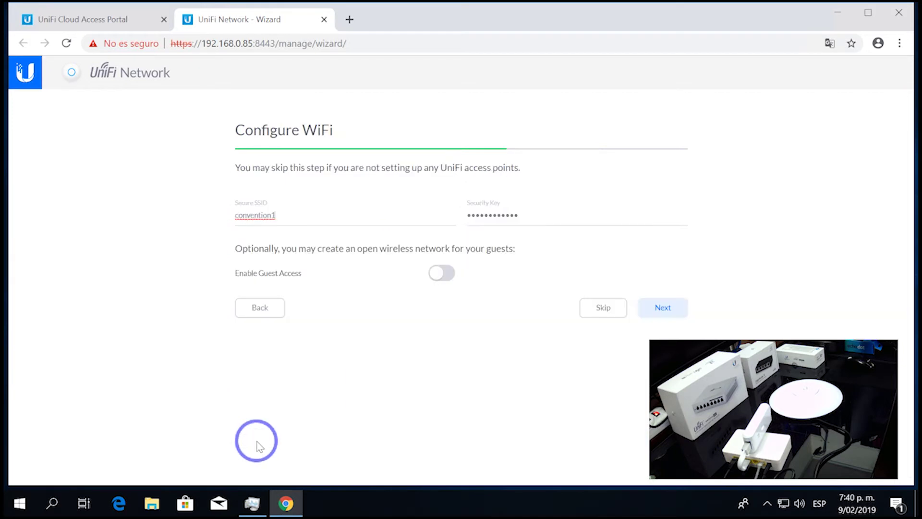
left_click(662, 308)
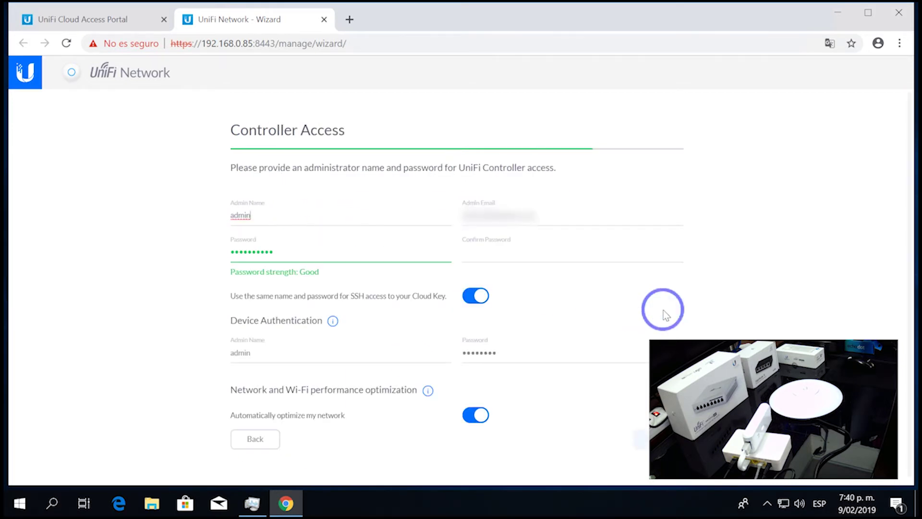
left_click(476, 246)
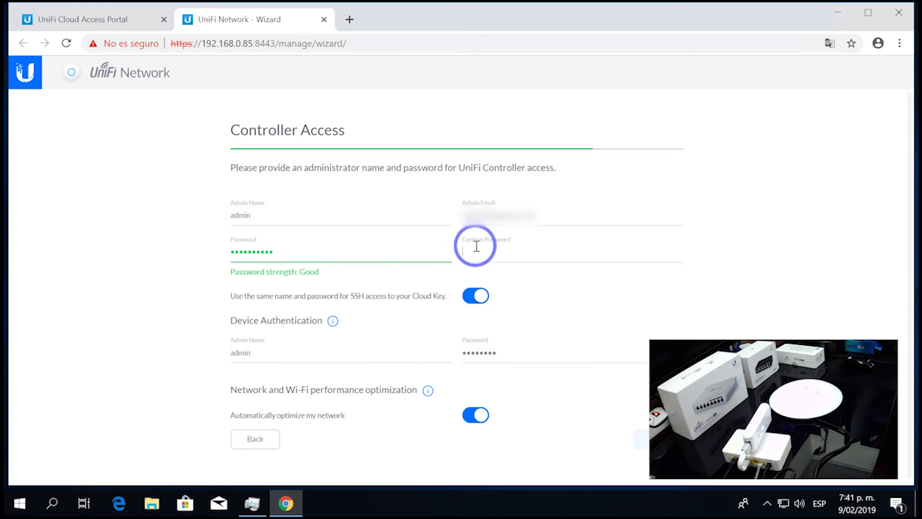
type("••••••••")
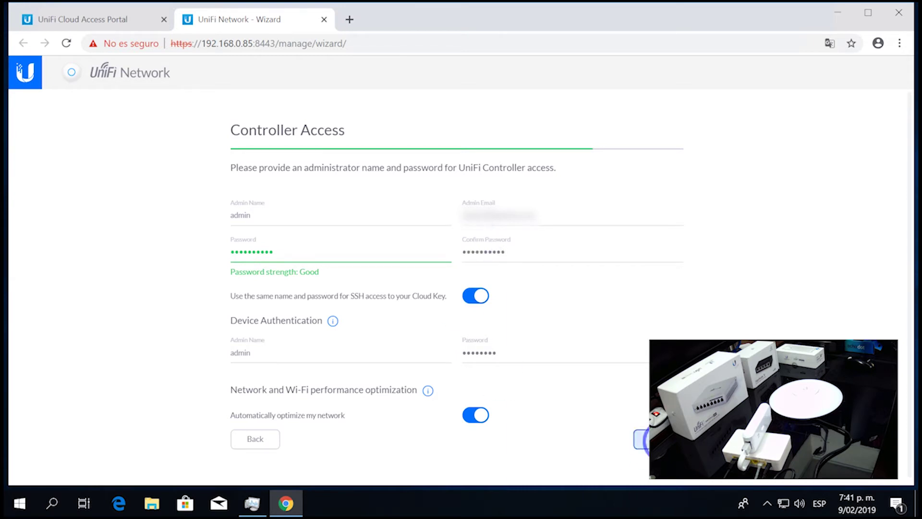
left_click(645, 439)
left_click(659, 324)
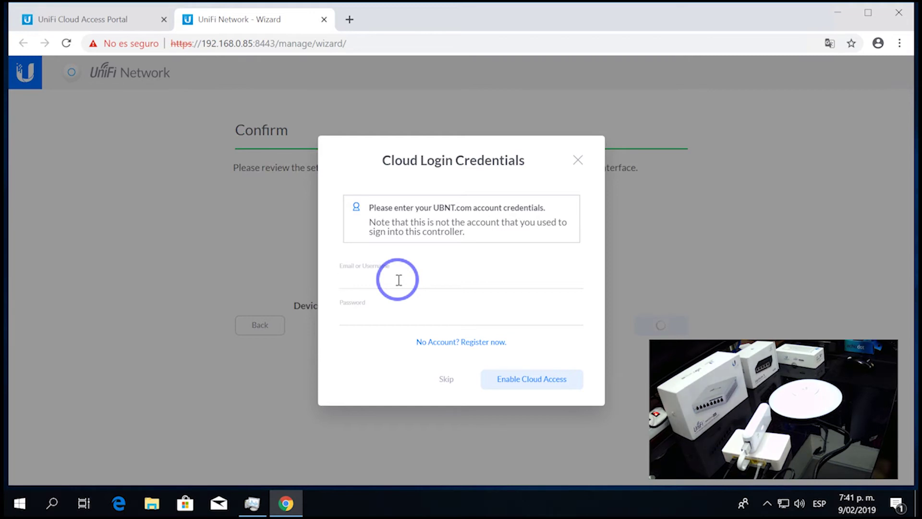
- Enter the UBNT.com account email and password, then enable cloud access
type("user@ubnt.com")
key("Tab")
type("••••••••••")
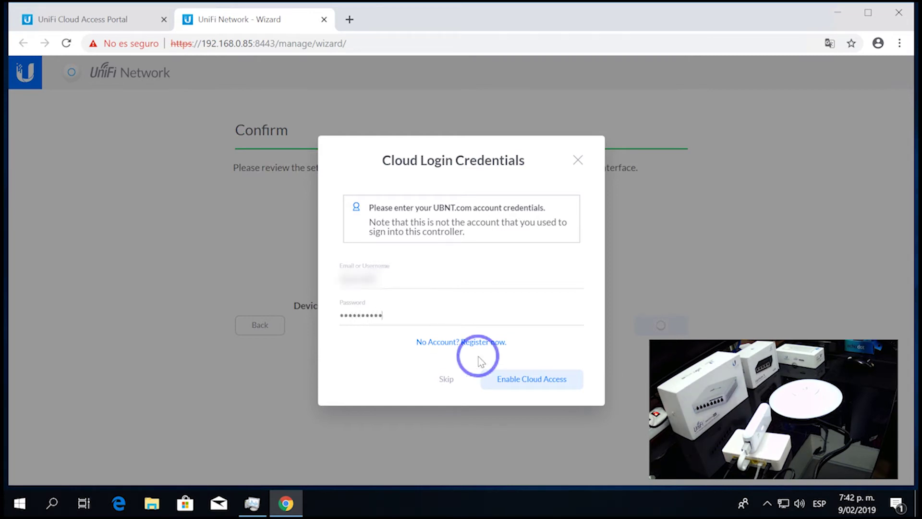
left_click(521, 377)
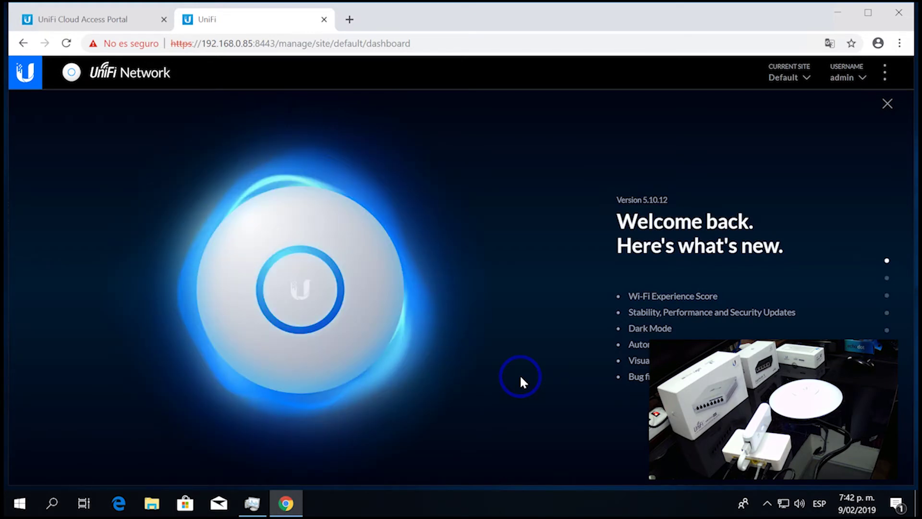
- Close the Cloud Key Setup dialog in the Cloud Access Portal tab and return to the UniFi controller tab
left_click_drag(411, 44, 170, 38)
left_click(96, 22)
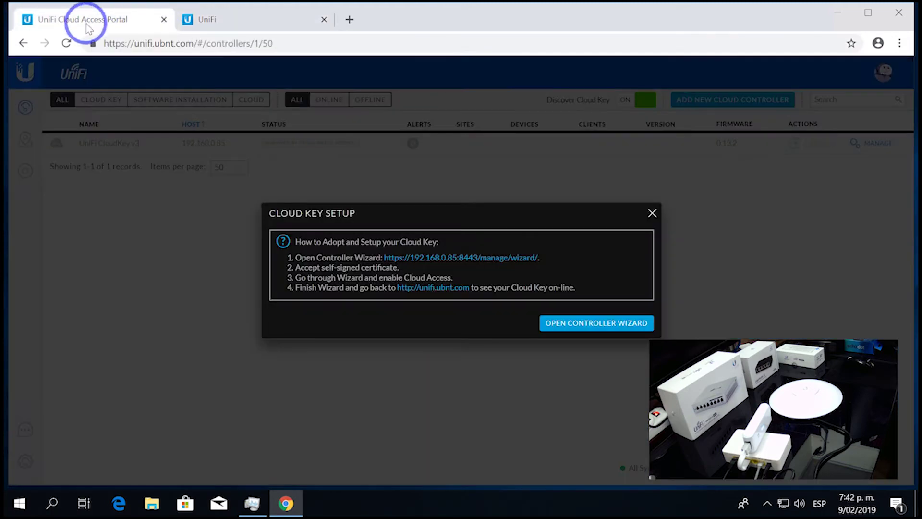
left_click(652, 211)
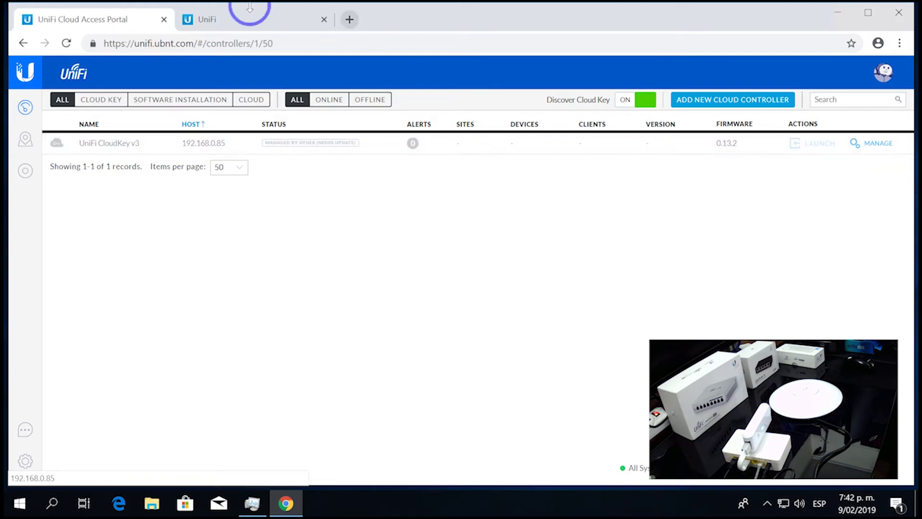
left_click(211, 21)
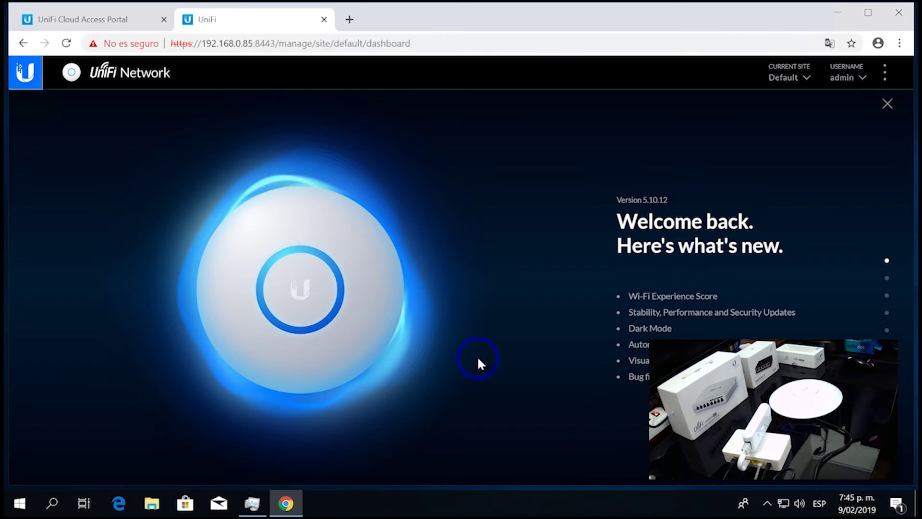
- Dismiss the what's-new overlay and filter the Devices list to APs, showing AP-AC-Mesh-Pro and AP-AC-Pro
left_click(887, 104)
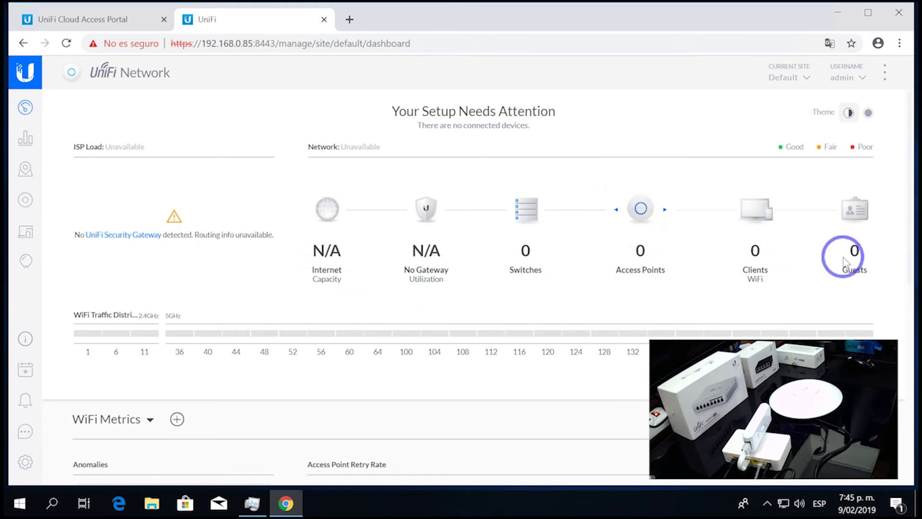
left_click(642, 217)
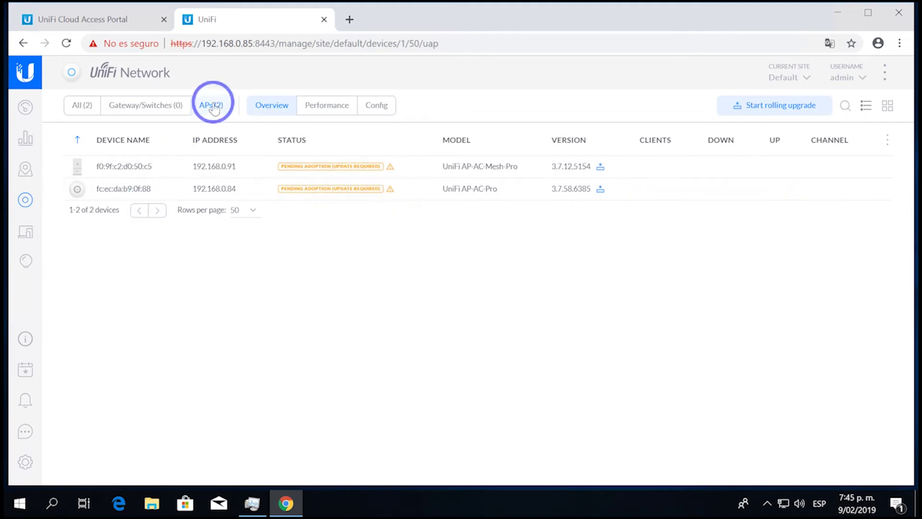
left_click(82, 106)
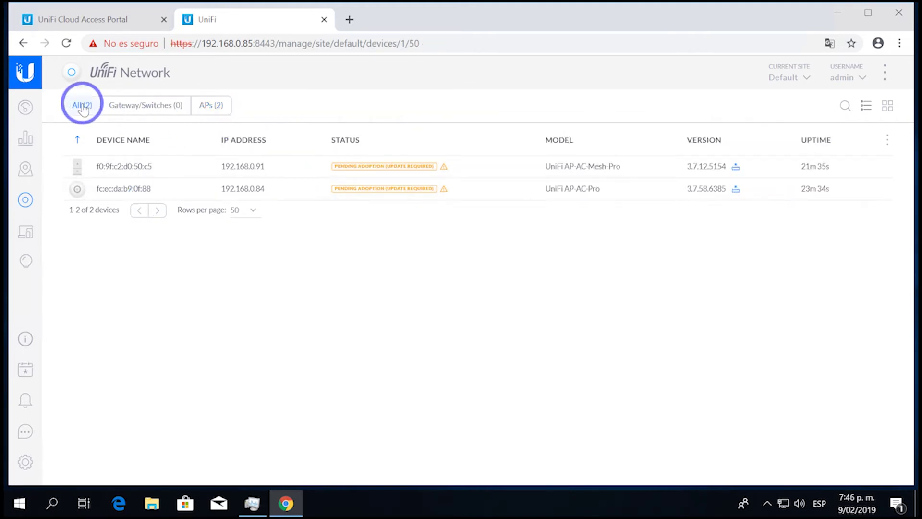
left_click(213, 107)
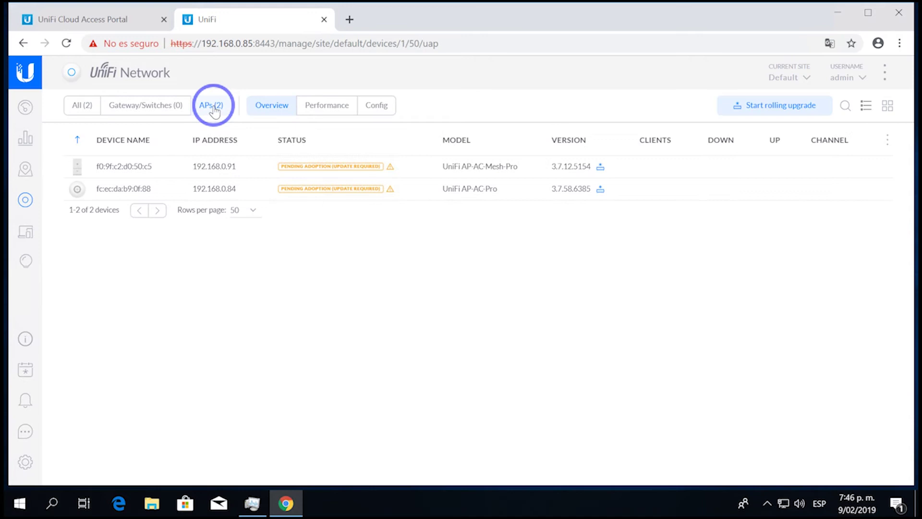
mouse_move(144, 165)
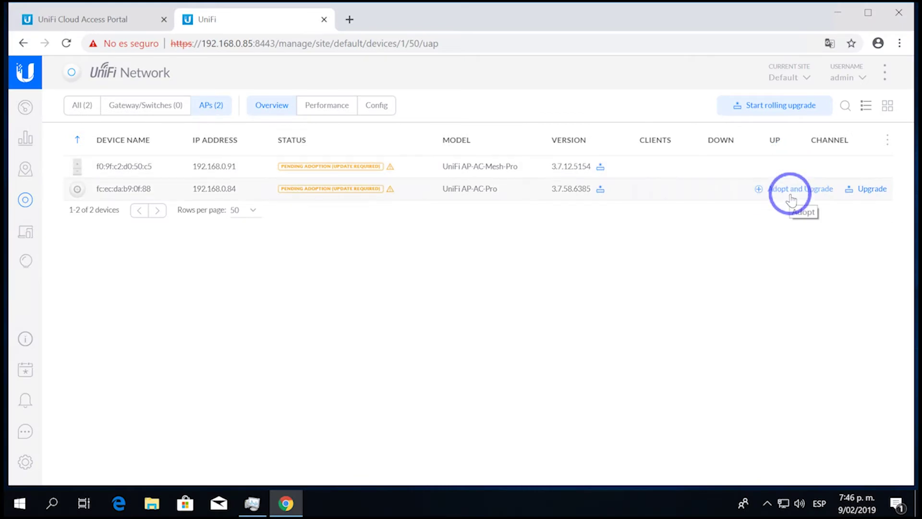
- Adopt and upgrade the AP-AC-Mesh-Pro, skipping future confirmations, then the AP-AC-Pro
left_click(762, 169)
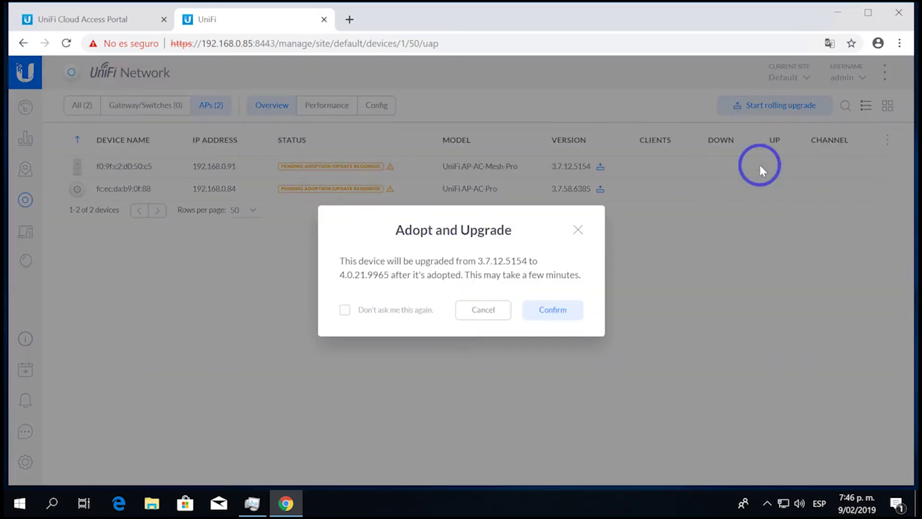
left_click(345, 310)
left_click(552, 311)
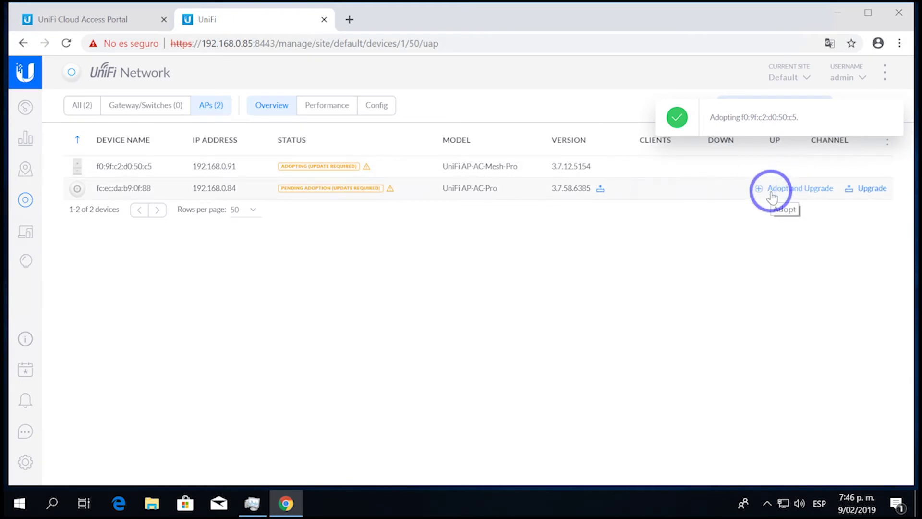
left_click(769, 189)
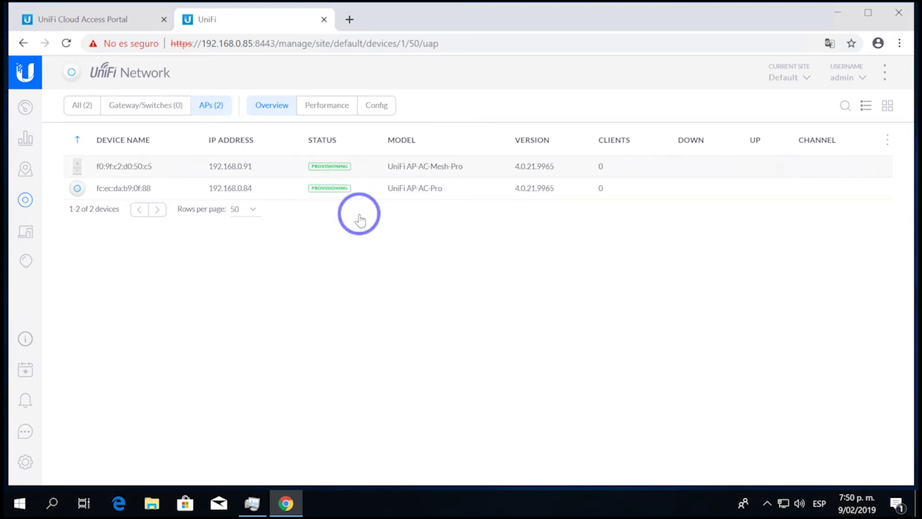
- Reload the device list and open the AC-Pro access point's details panel
key("F5")
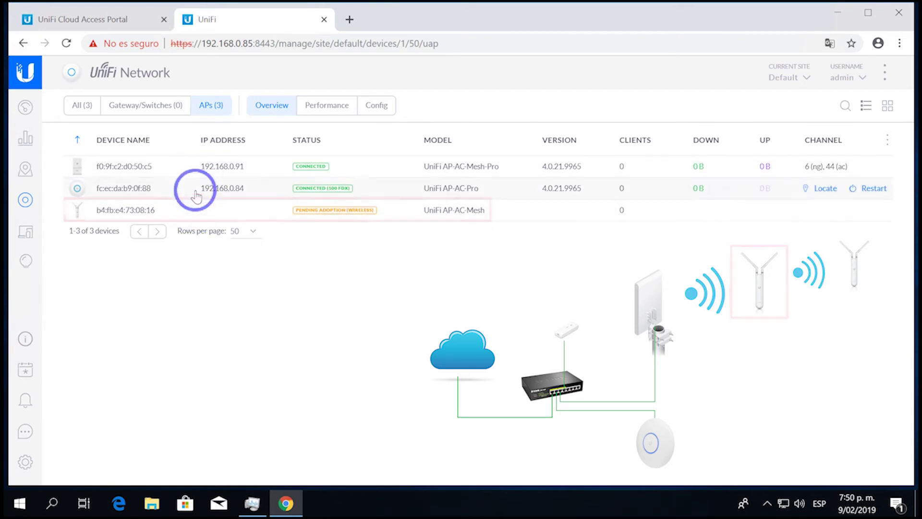
left_click(134, 189)
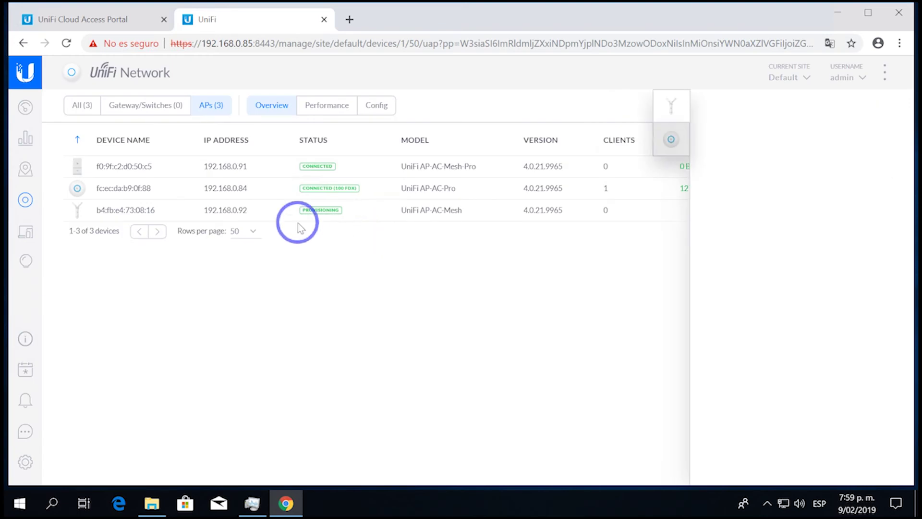
- Save the Mesh-Pro's alias as LOBBY and name the AC-Pro access point SALON PRINCIPAL
left_click(217, 172)
left_click(859, 409)
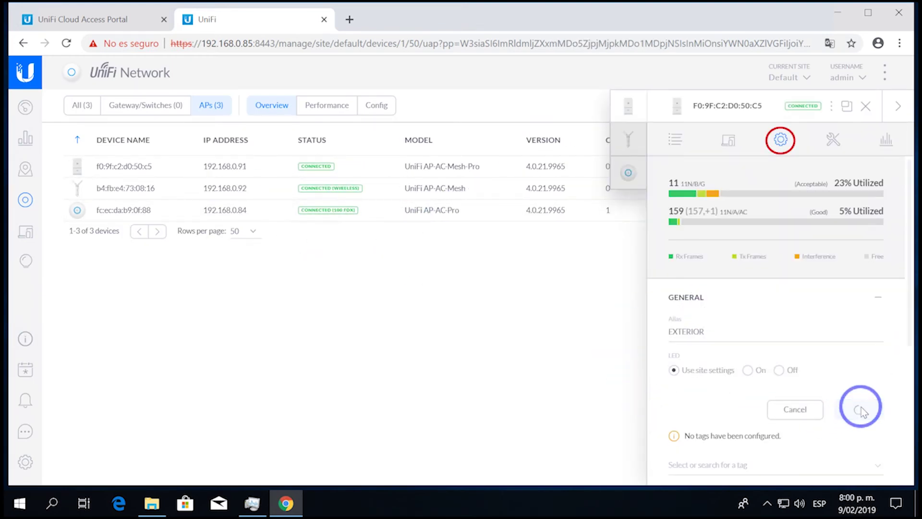
left_click(137, 189)
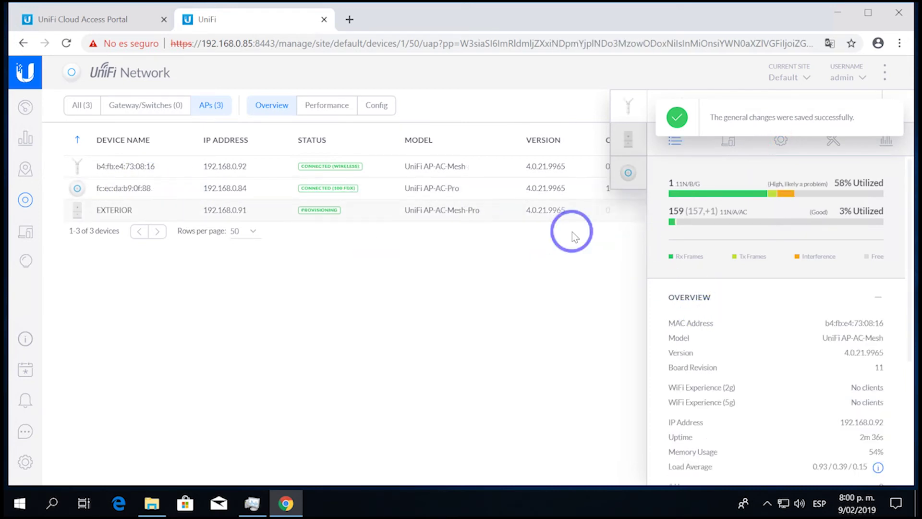
left_click(138, 190)
left_click(721, 337)
type("SALON PRINCIPAL")
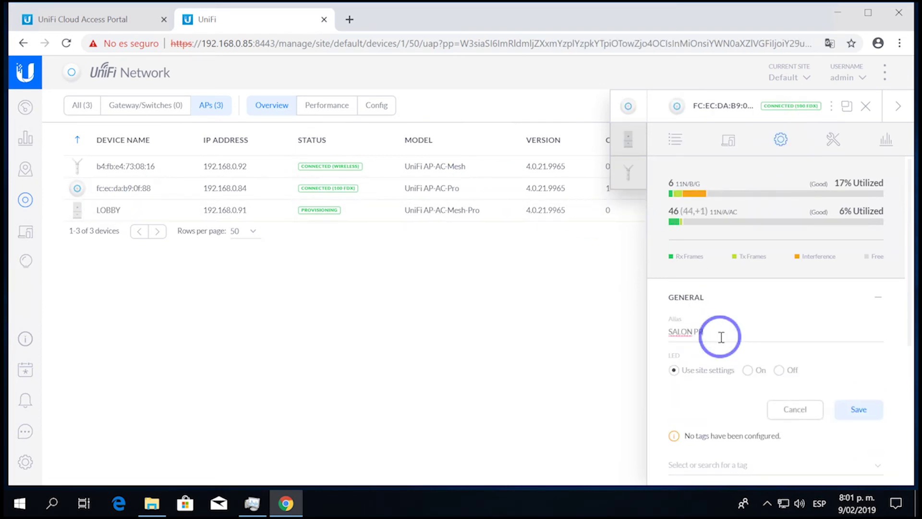
left_click(859, 409)
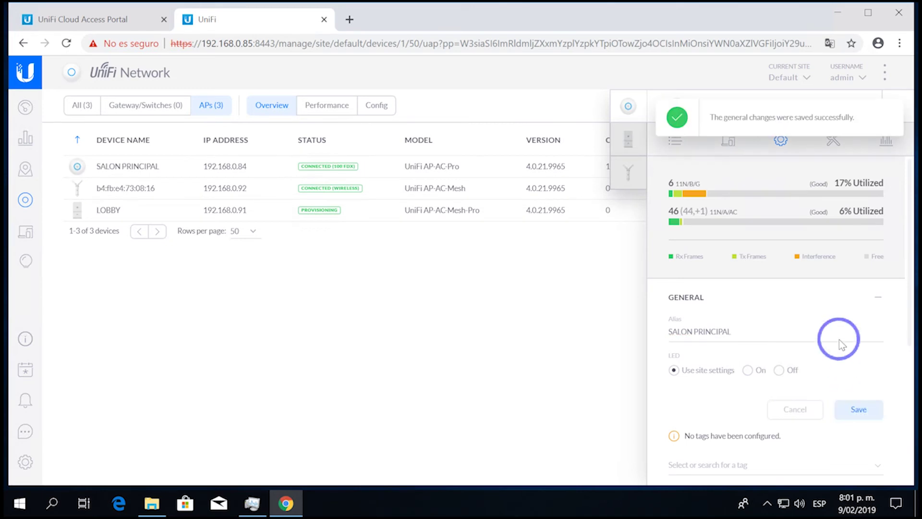
- Give the AC-Mesh access point the alias EXTERIOR
left_click(122, 195)
left_click(153, 168)
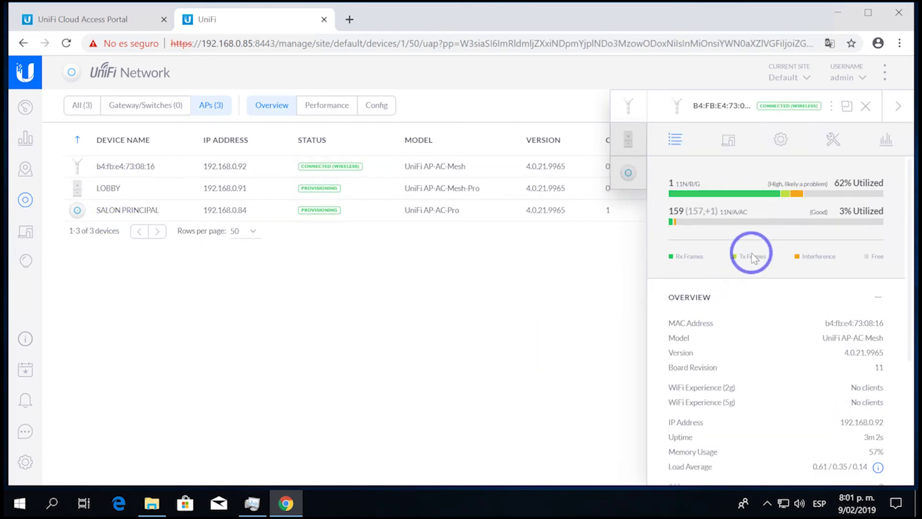
left_click(781, 139)
left_click(709, 330)
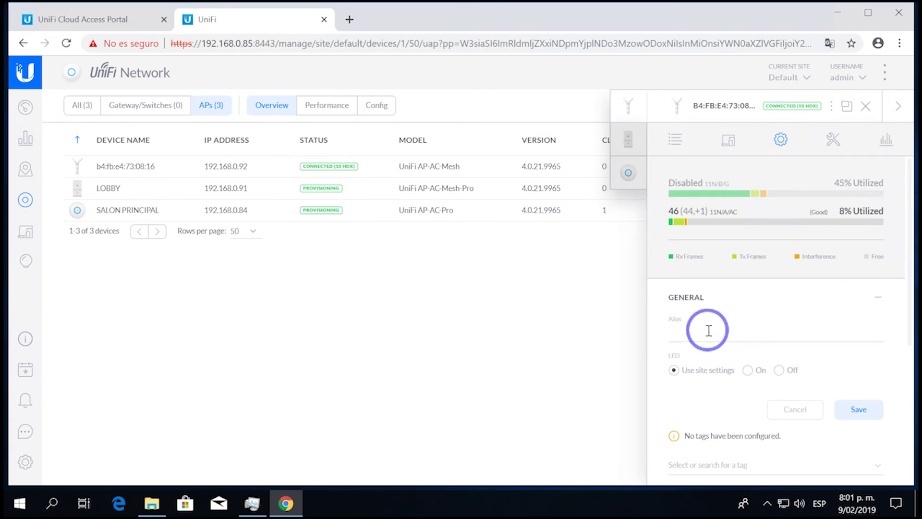
type("EXTERIOR")
left_click(861, 414)
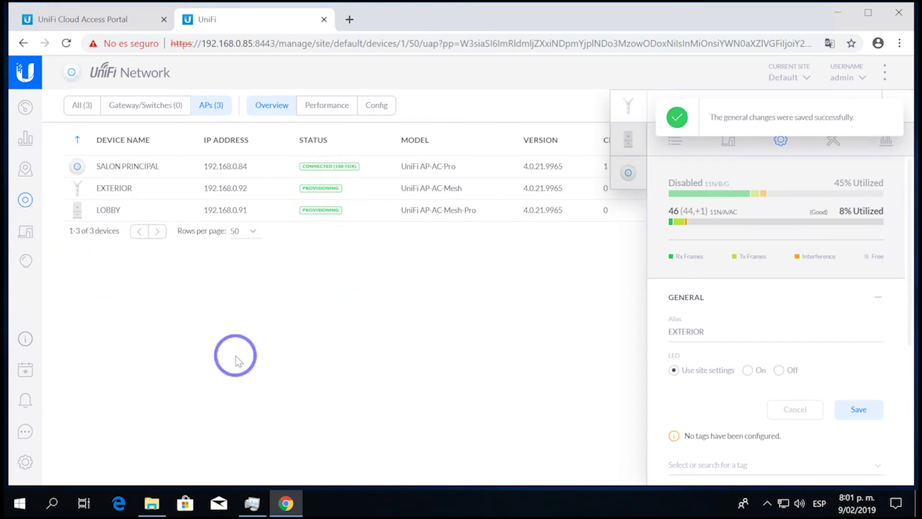
- Create a new image map using plano.png from the Escritorio folder as the floor plan
left_click(26, 165)
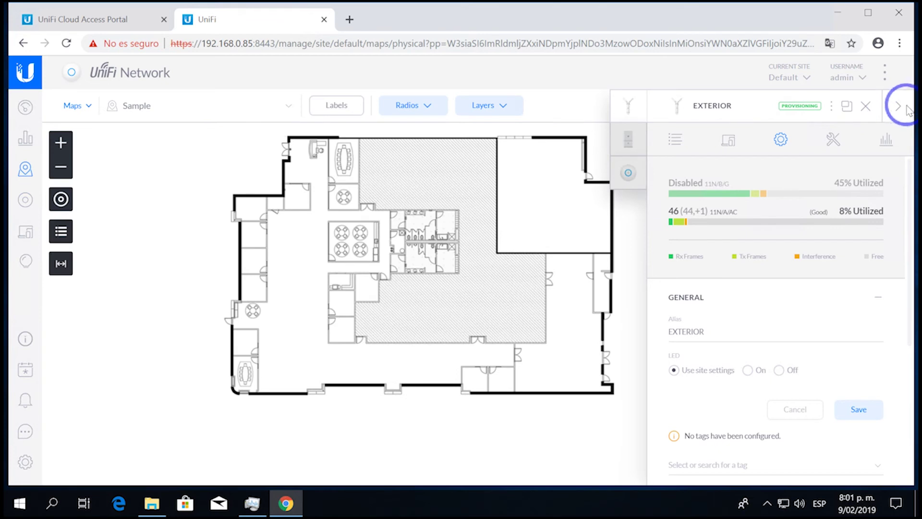
left_click(896, 106)
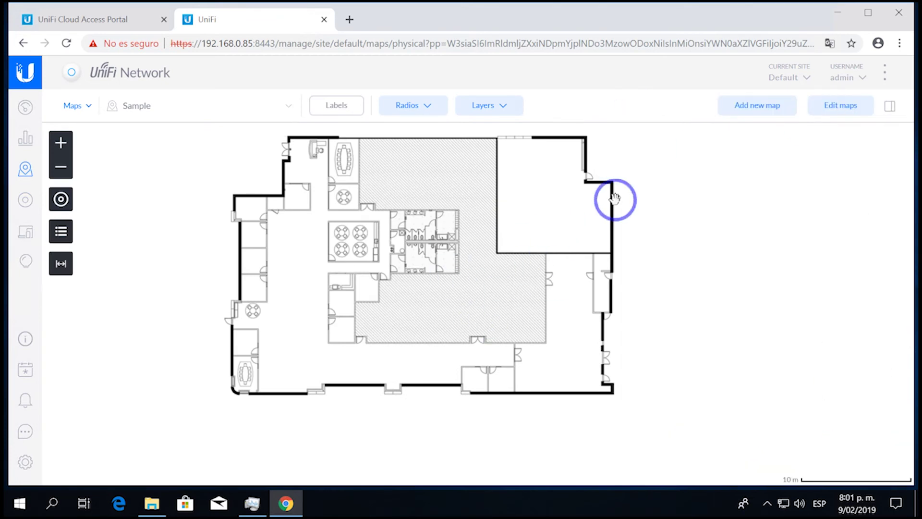
left_click(762, 105)
left_click(191, 123)
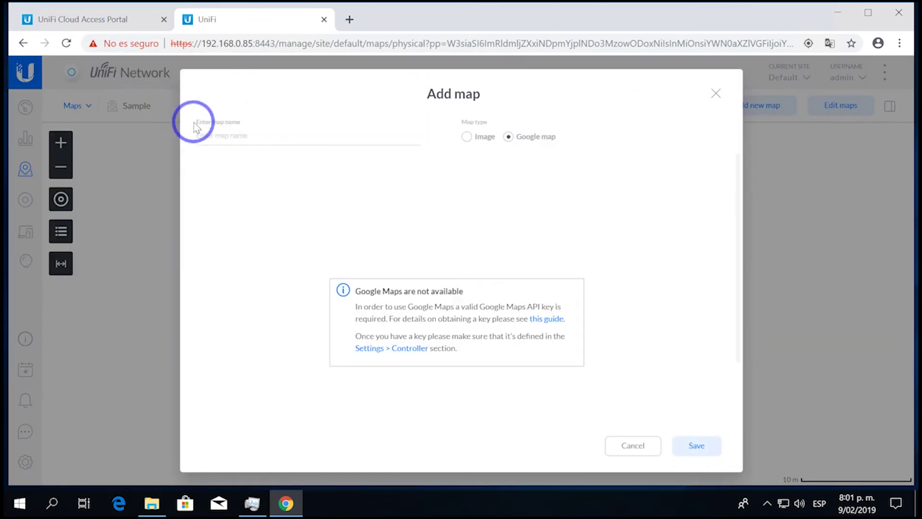
left_click(467, 136)
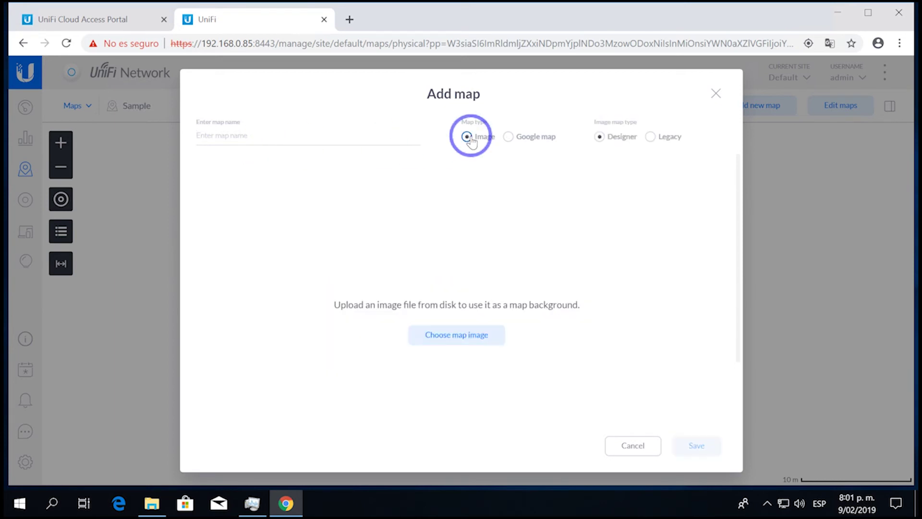
left_click(465, 344)
left_click(70, 103)
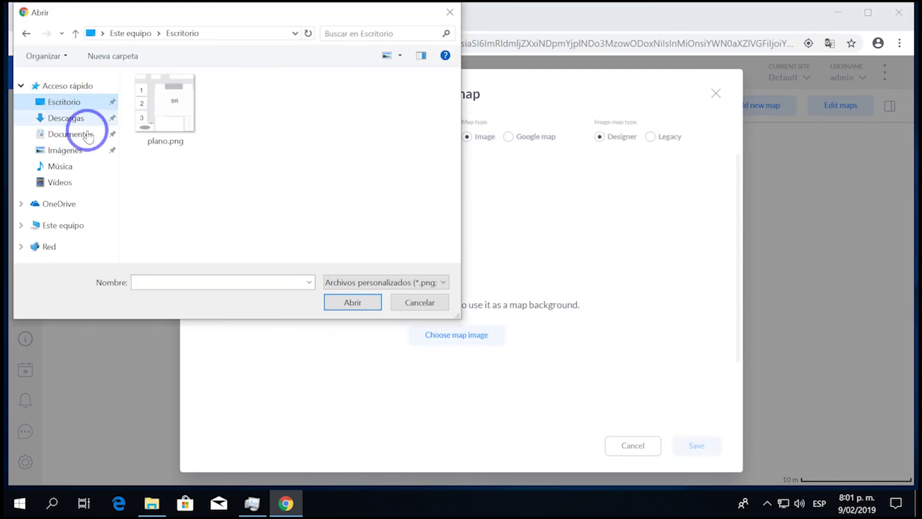
double_click(189, 118)
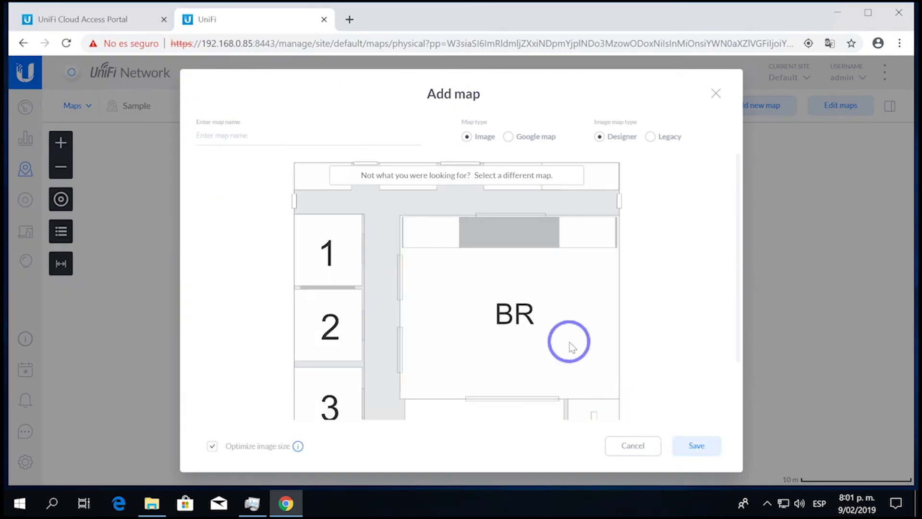
left_click(692, 445)
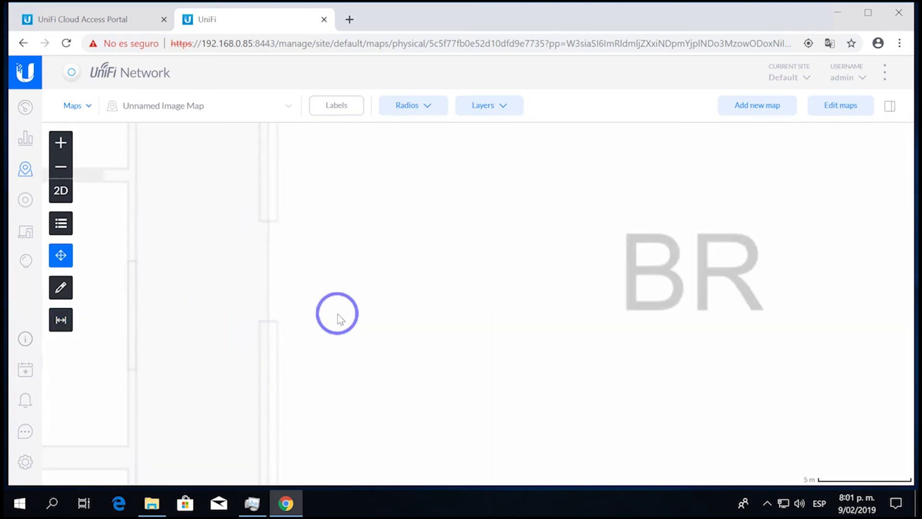
scroll(471, 307, "down", 1)
scroll(411, 315, "down", 2)
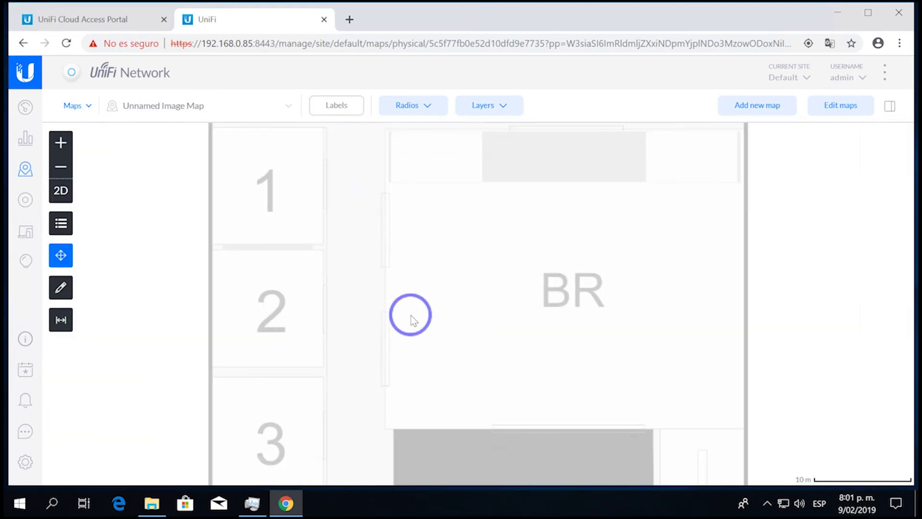
scroll(411, 315, "down", 1)
- Draw a reference line along the plan's top edge and set its distance to 50 m
left_click(60, 319)
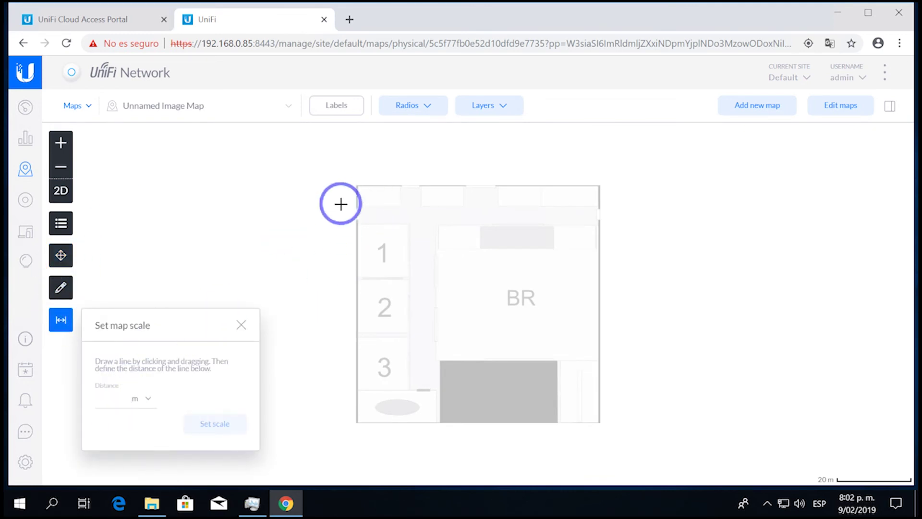
left_click_drag(358, 183, 600, 184)
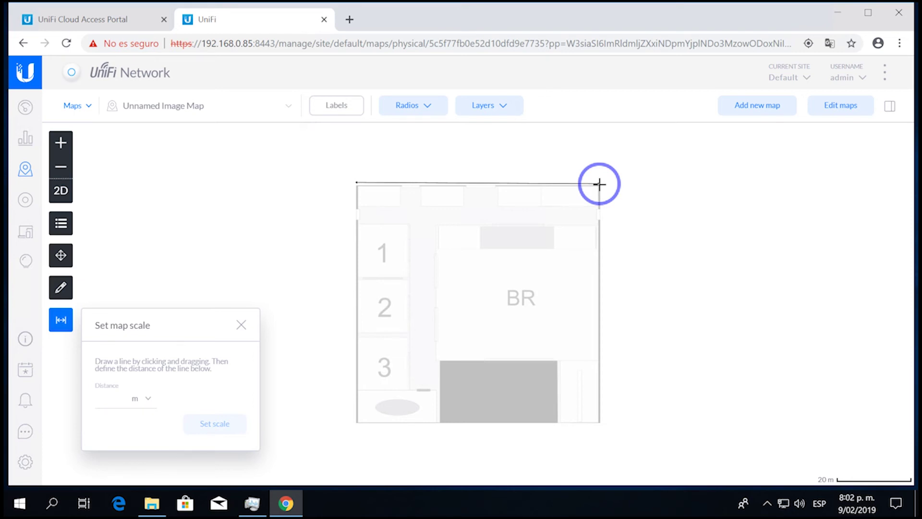
left_click(99, 397)
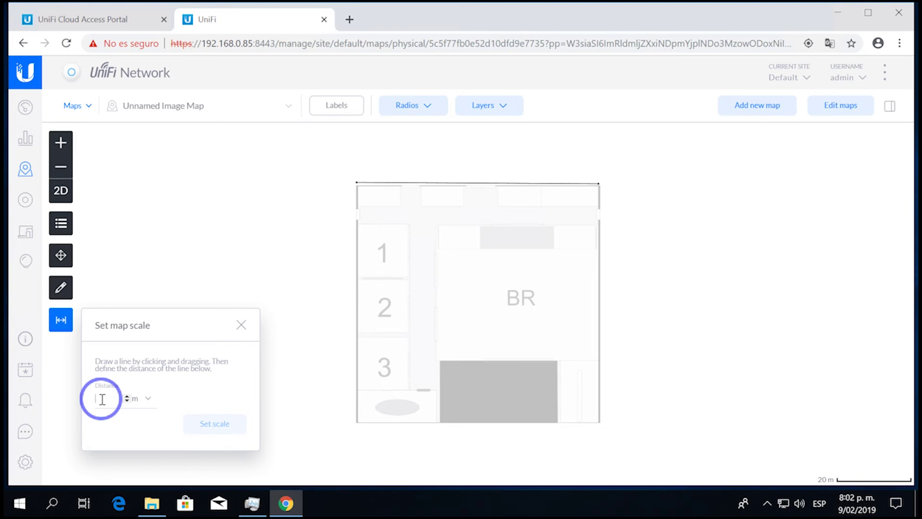
type("50")
left_click(220, 425)
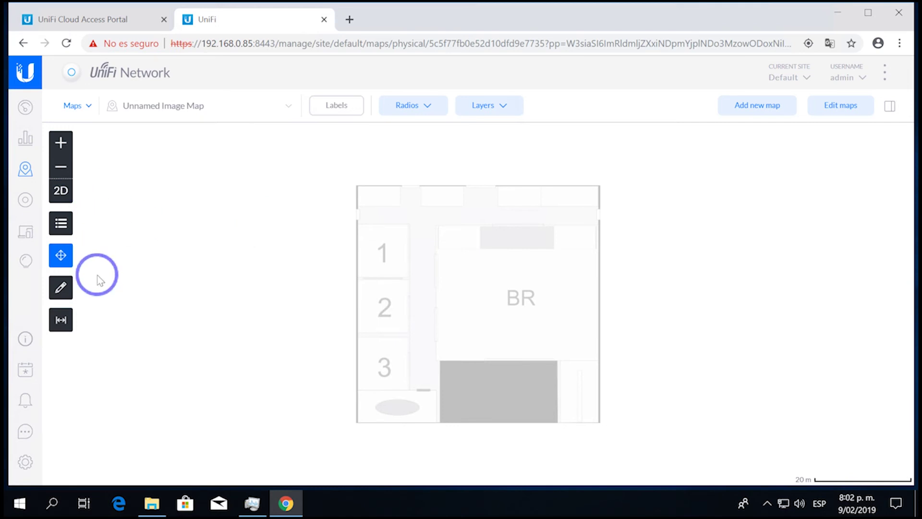
- Place LOBBY on the plan, SALON PRINCIPAL in room BR, and EXTERIOR below the plan
left_click(61, 223)
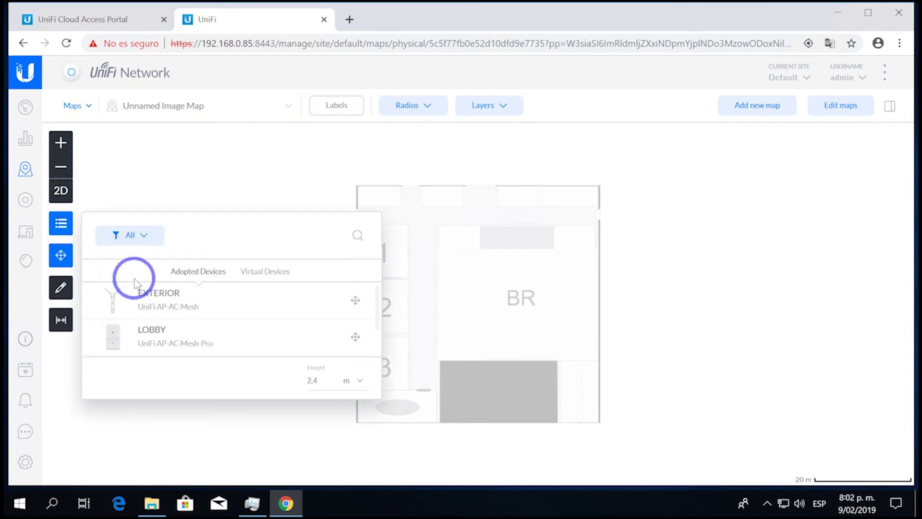
left_click_drag(283, 299, 567, 432)
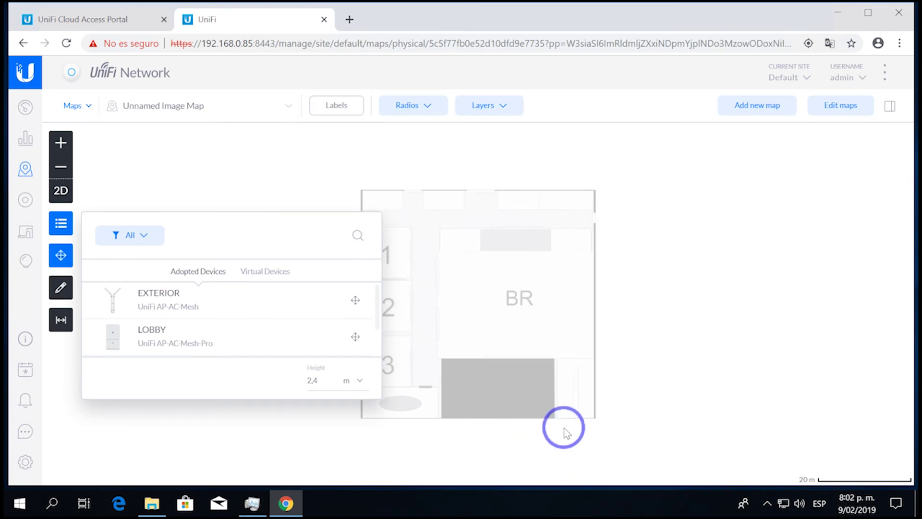
left_click_drag(538, 354, 540, 373)
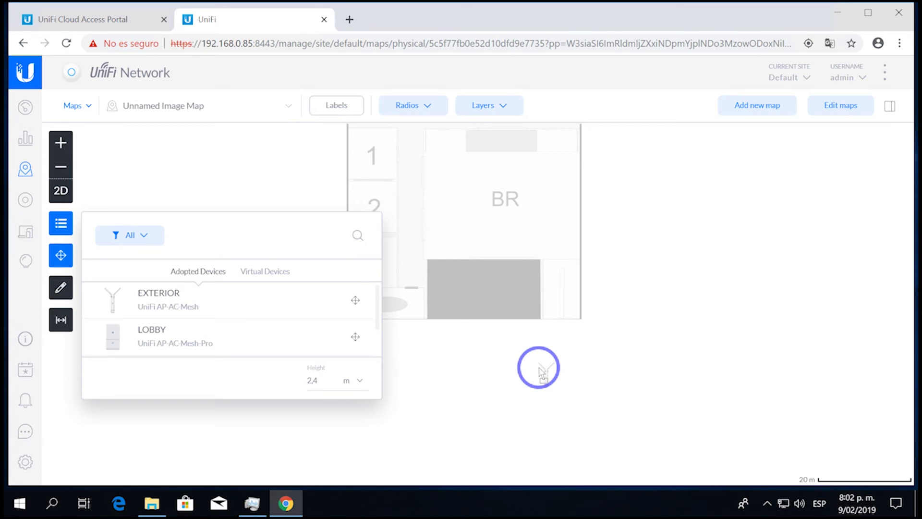
left_click_drag(232, 325, 448, 264)
left_click_drag(186, 336, 498, 186)
left_click_drag(144, 292, 489, 385)
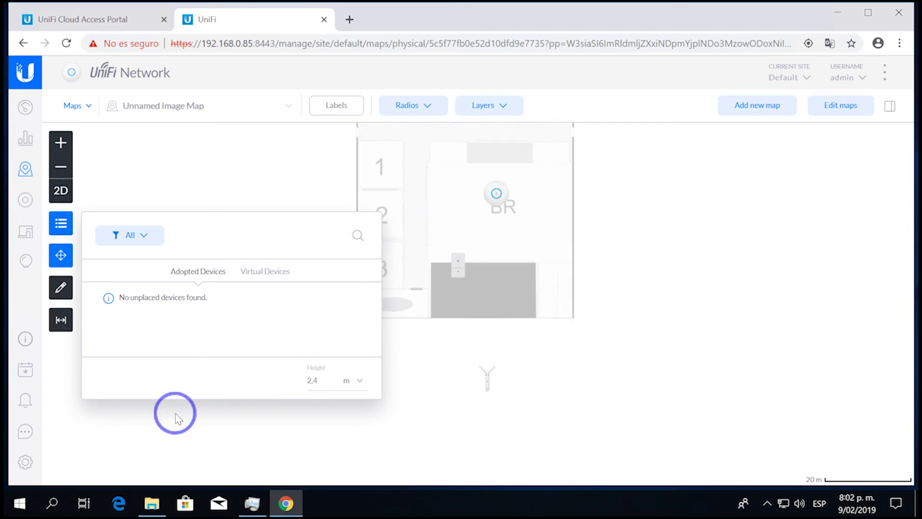
left_click(529, 329)
mouse_move(525, 326)
left_mouse_down()
mouse_move(520, 360)
mouse_move(527, 342)
left_mouse_up()
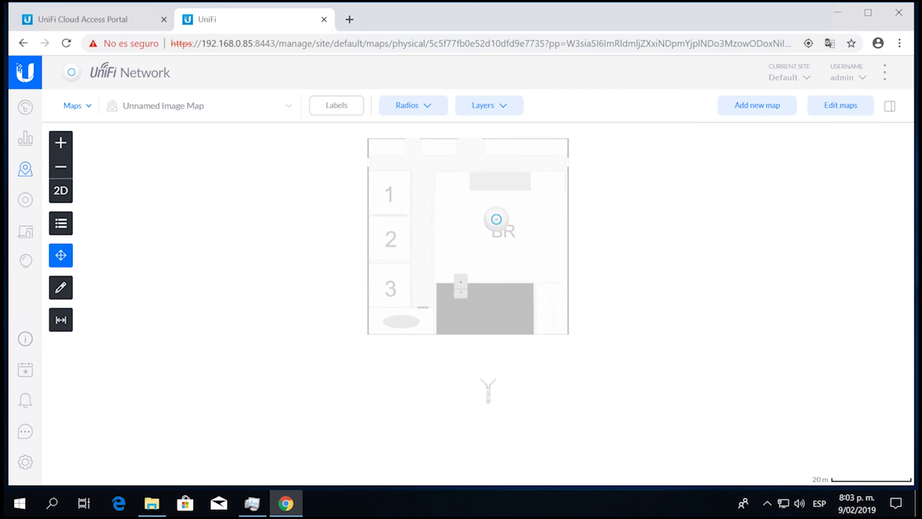
- Label the access points on the map by Name
left_click(337, 104)
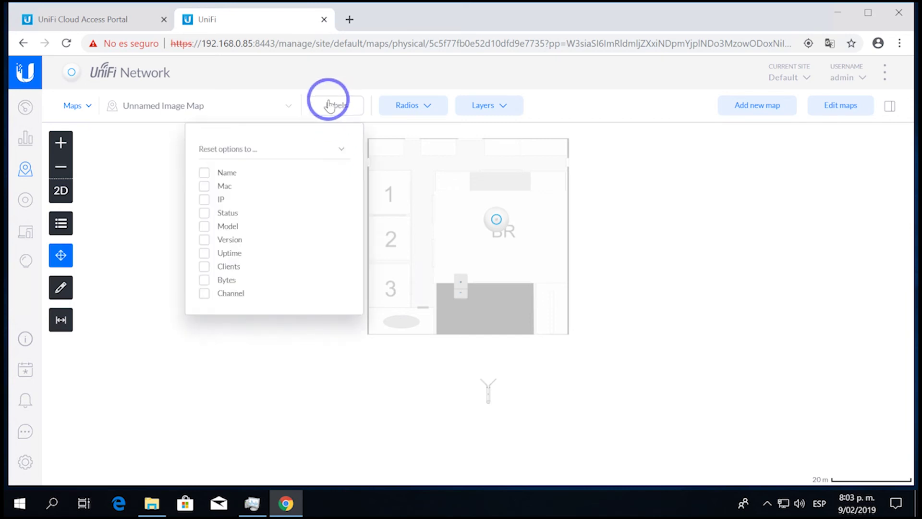
left_click(216, 173)
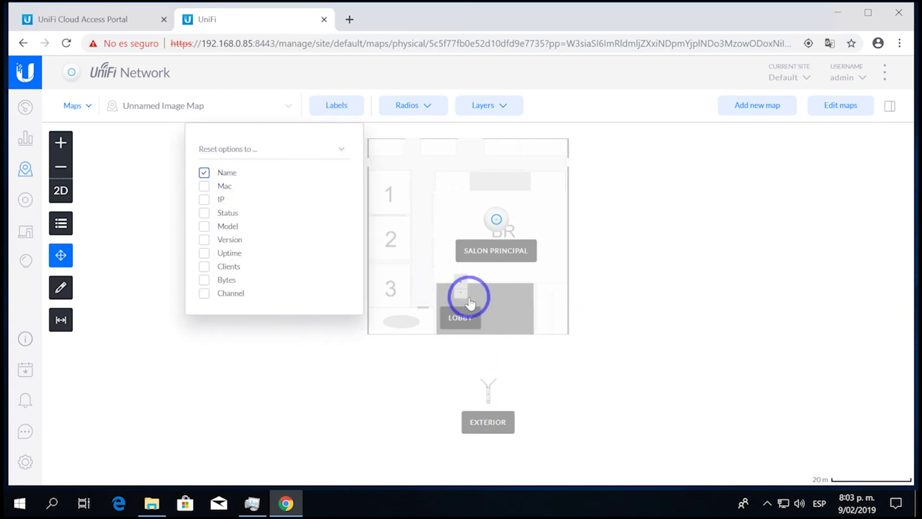
left_click(308, 420)
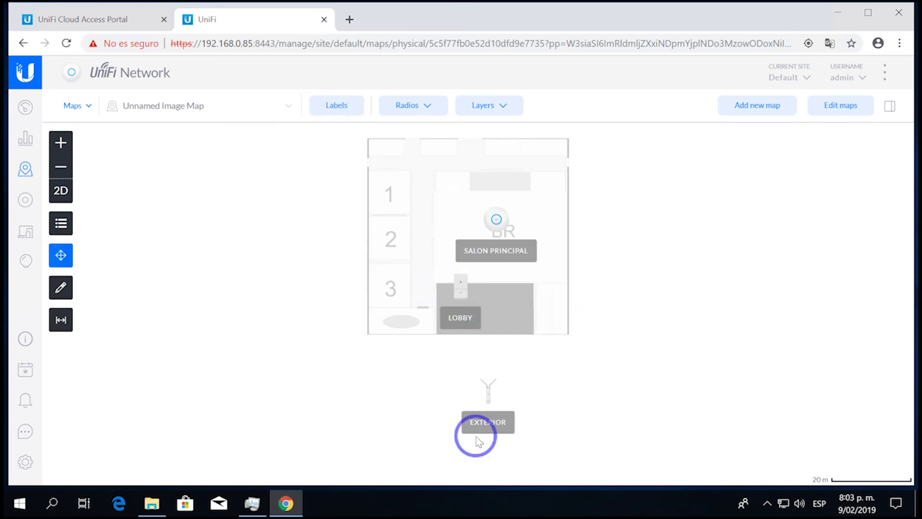
- Show the 2G coverage heatmap layer, then go to the Devices list
left_click(484, 106)
left_click(474, 156)
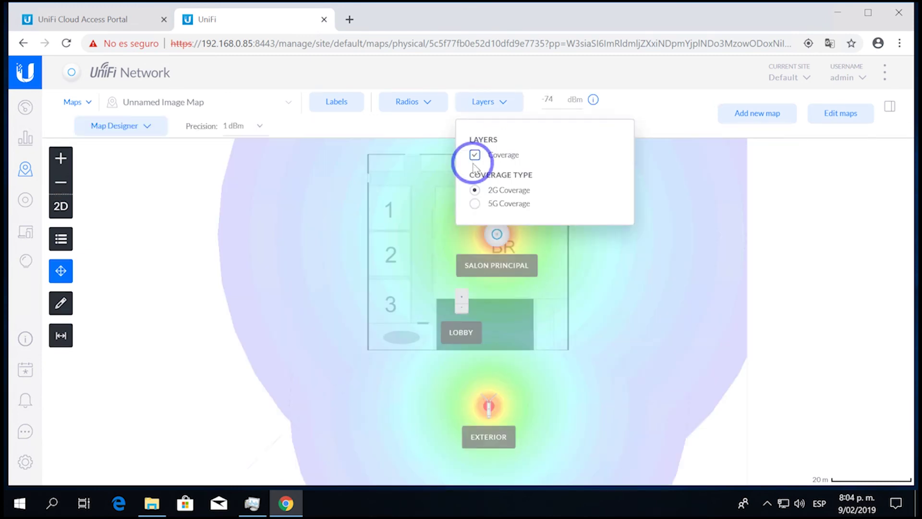
left_click(505, 245)
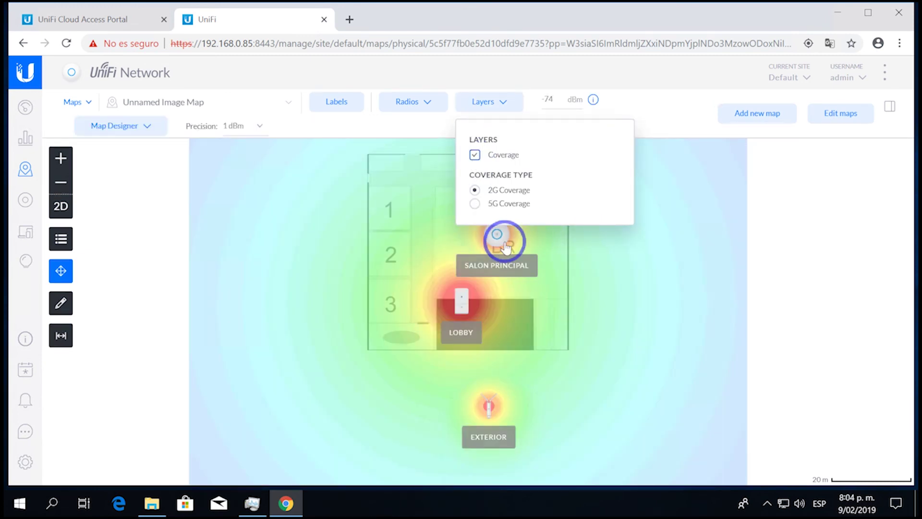
left_click(434, 319)
left_click(475, 204)
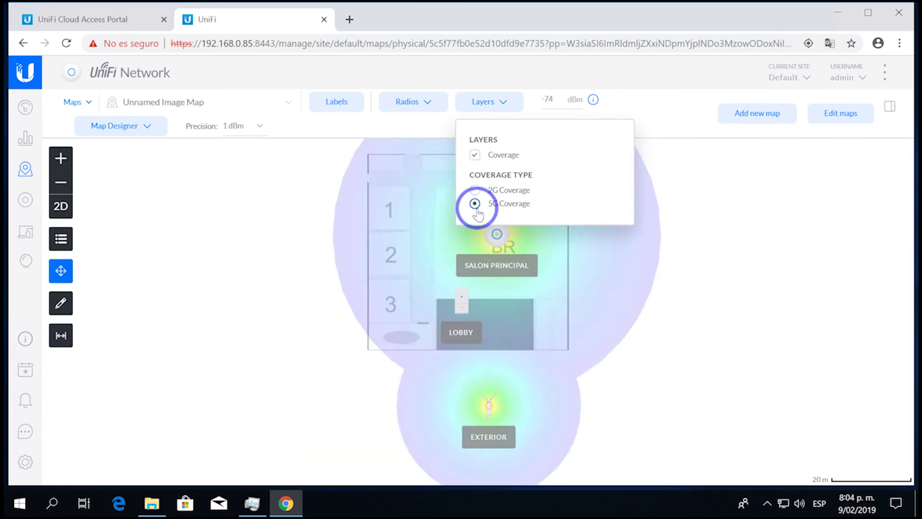
left_click(475, 190)
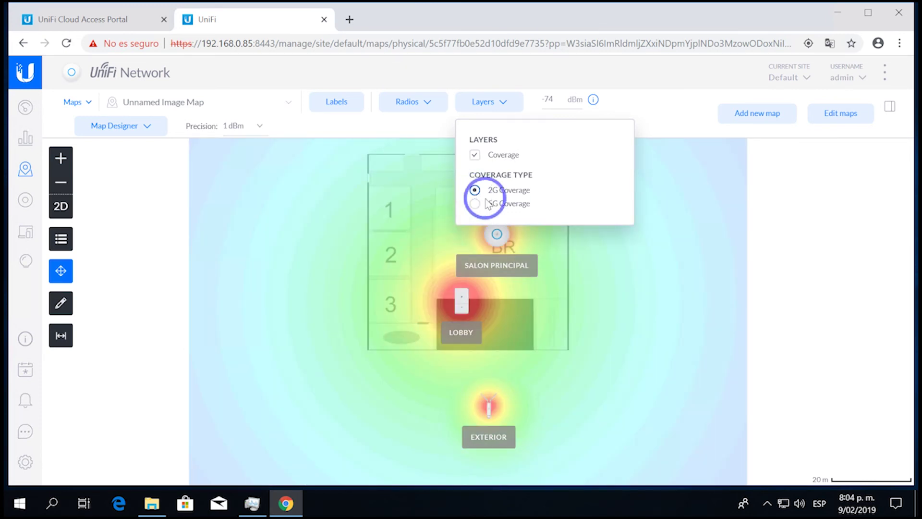
scroll(447, 313, "down", 4)
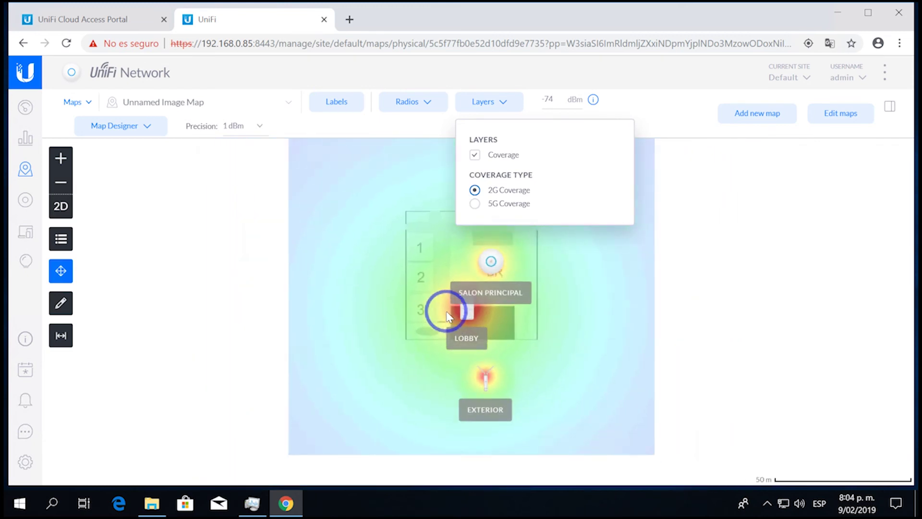
scroll(447, 313, "up", 4)
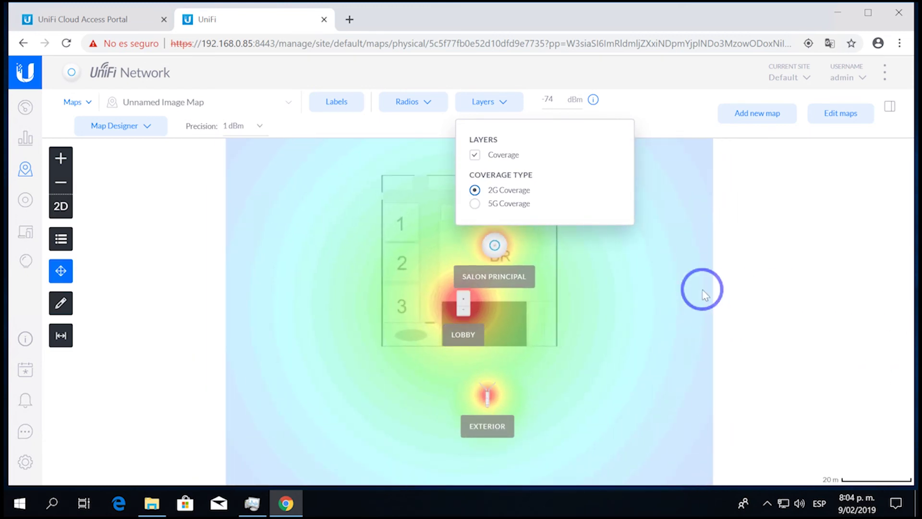
left_click(702, 290)
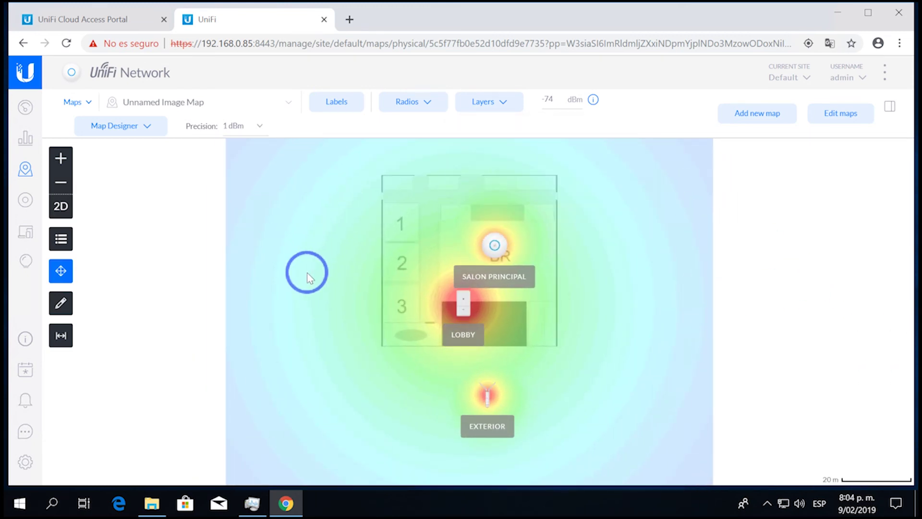
left_click(25, 199)
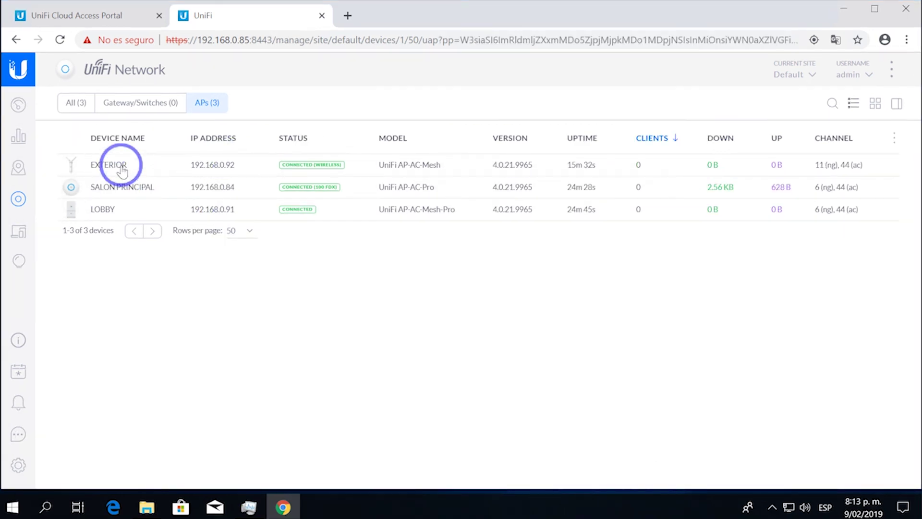
- Turn on manual uplink priorities for EXTERIOR's wireless uplink and choose LOBBY as Priority 1
left_click(113, 161)
scroll(752, 408, "down", 4)
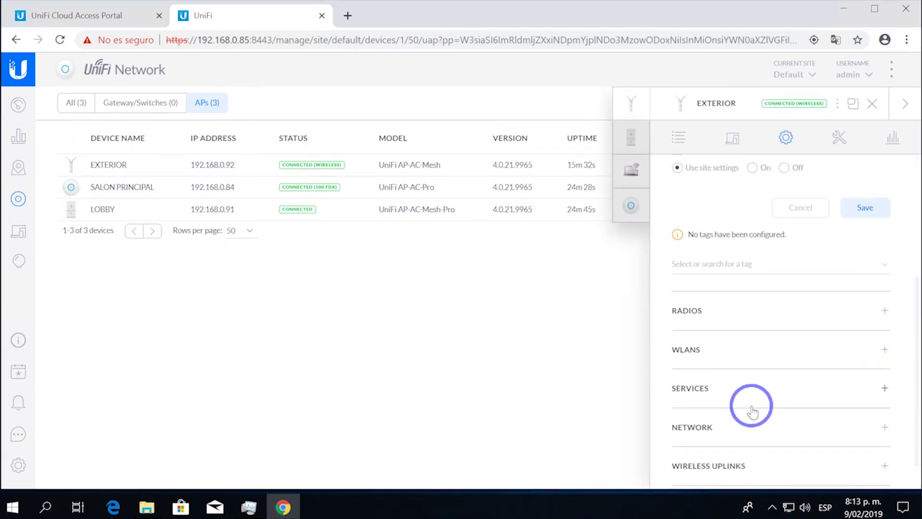
left_click(725, 466)
scroll(735, 413, "down", 2)
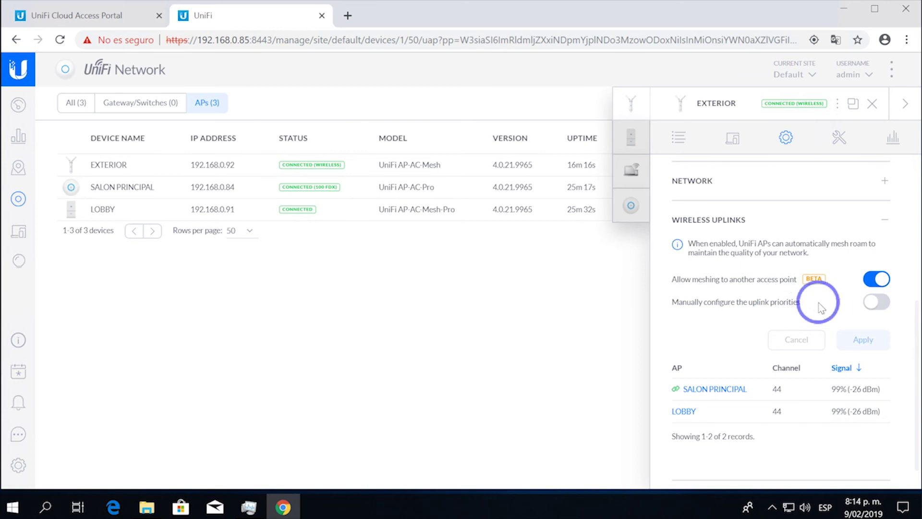
left_click(870, 309)
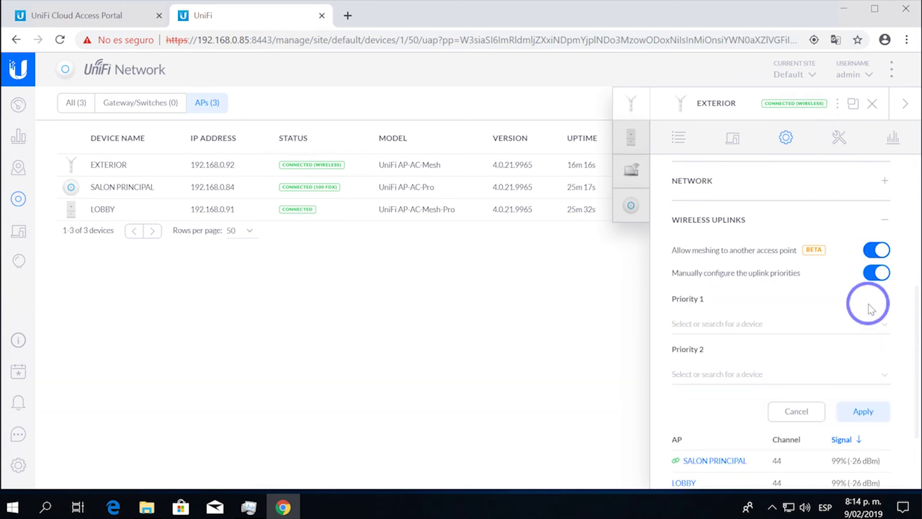
scroll(742, 354, "down", 1)
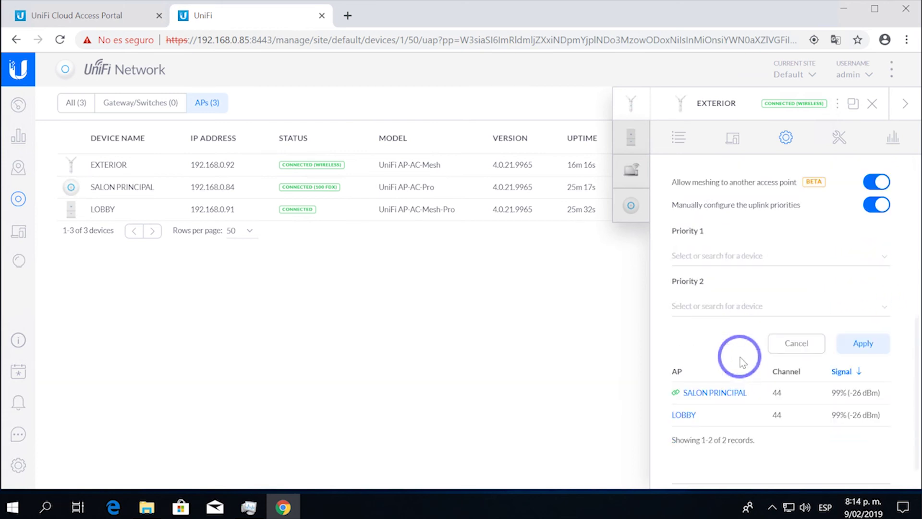
scroll(740, 357, "down", 1)
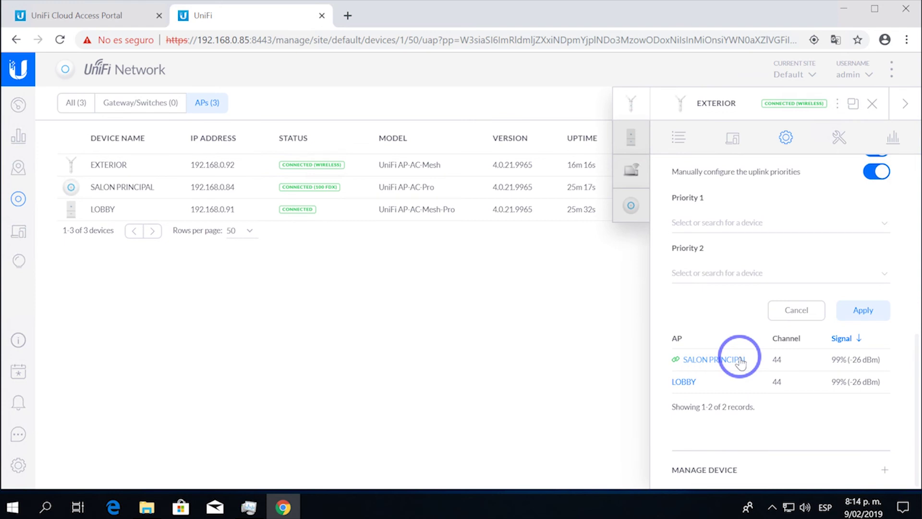
left_click(709, 273)
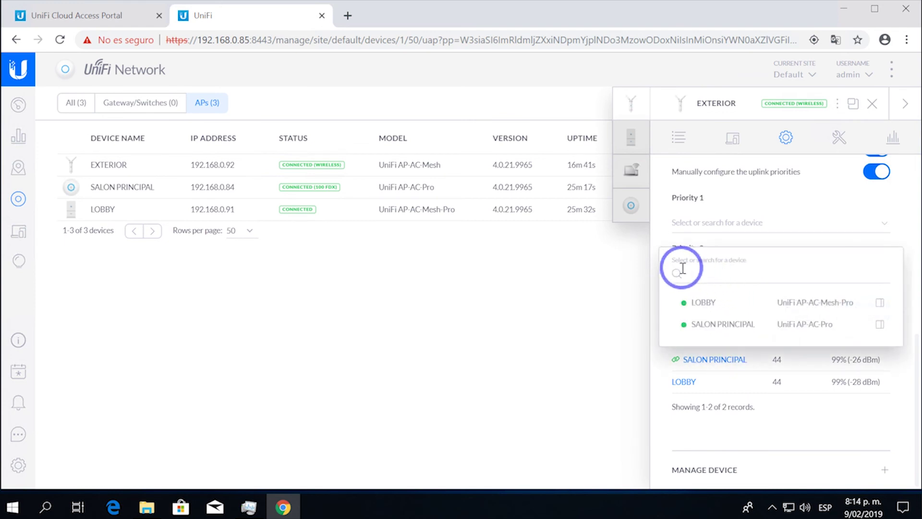
left_click(709, 302)
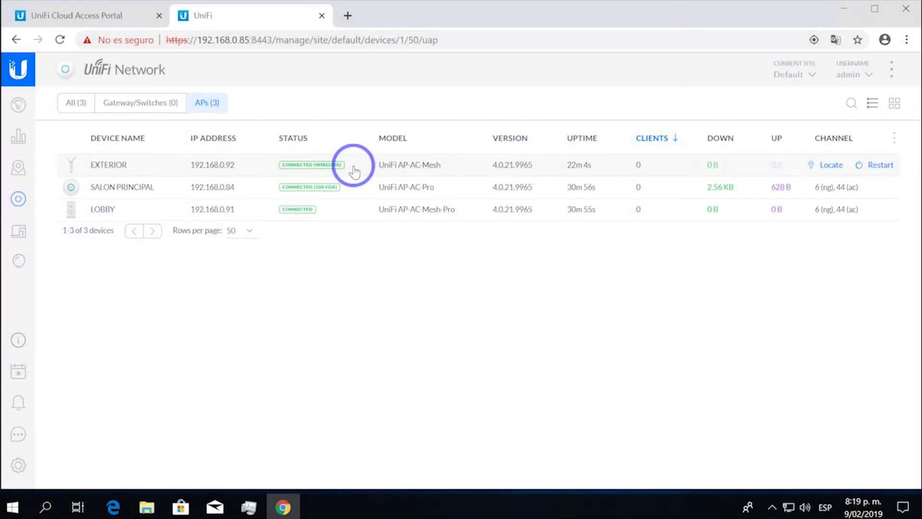
- Review the Wireless Uplinks settings in EXTERIOR's Config tab
left_click(354, 171)
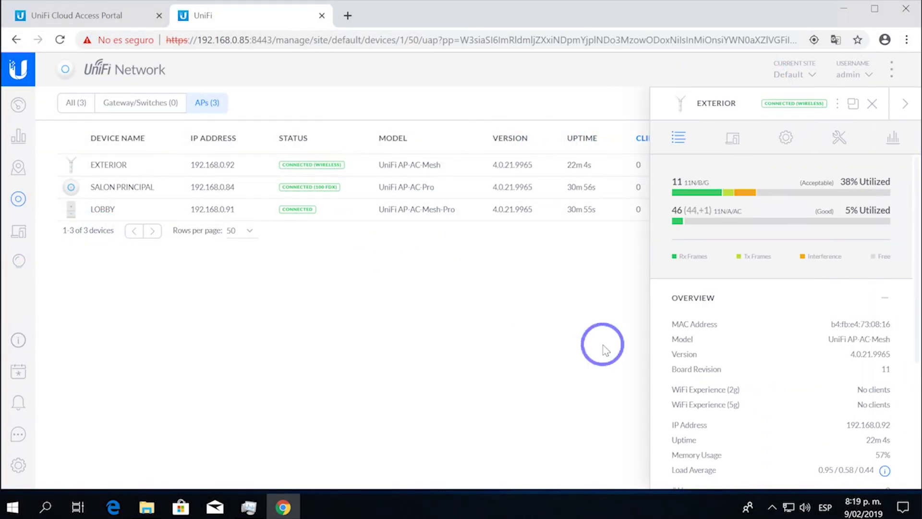
left_click(786, 137)
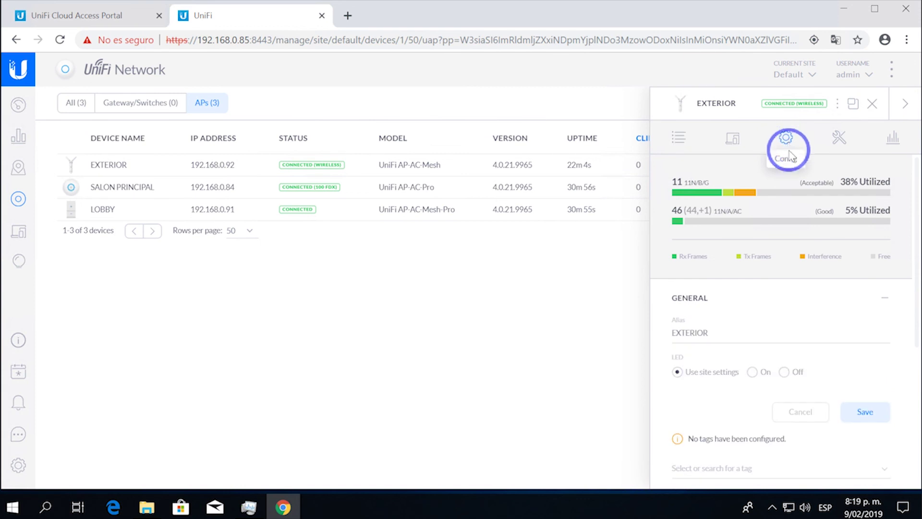
scroll(783, 336, "down", 4)
scroll(784, 348, "down", 1)
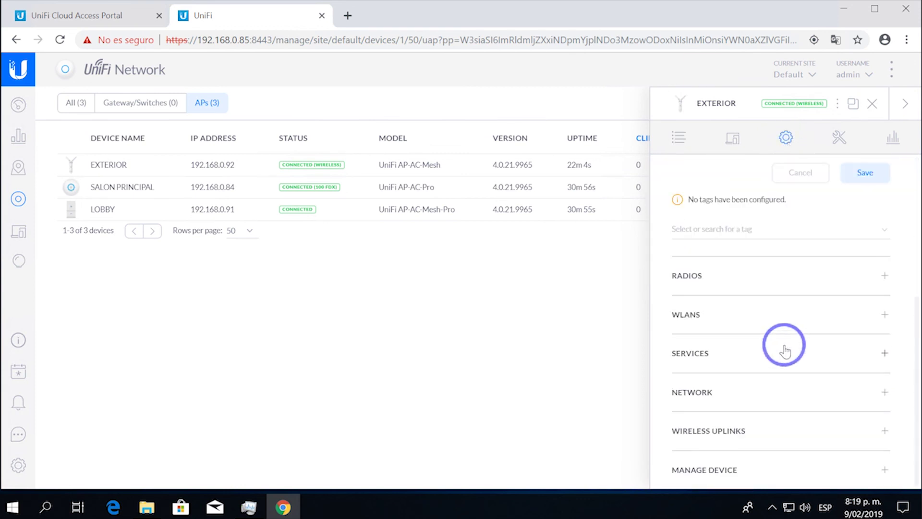
left_click(743, 428)
scroll(745, 430, "down", 2)
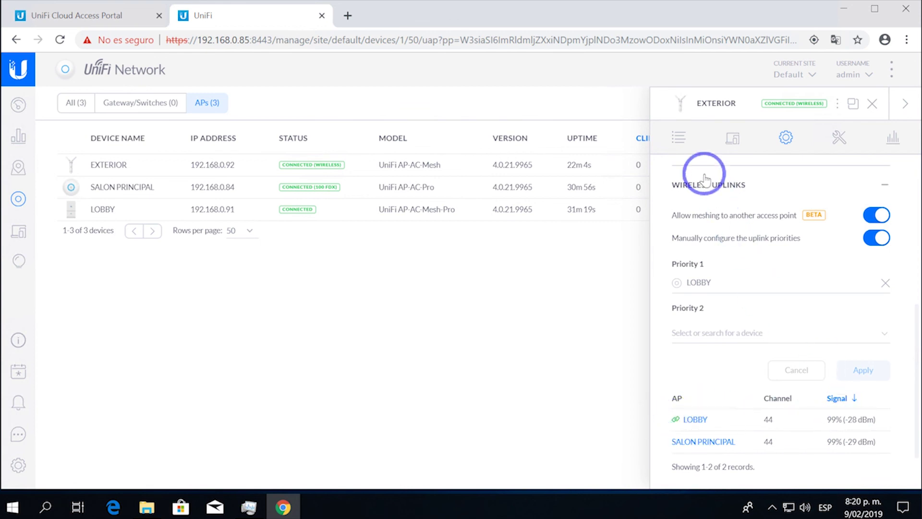
- Confirm EXTERIOR's Uplink (Wireless) AP is LOBBY in Details, then close the panel
left_click(679, 138)
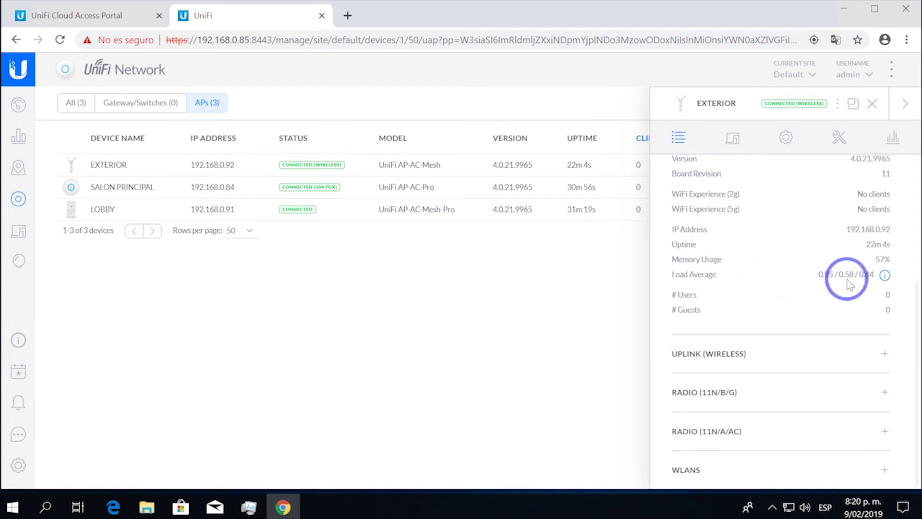
scroll(848, 283, "up", 2)
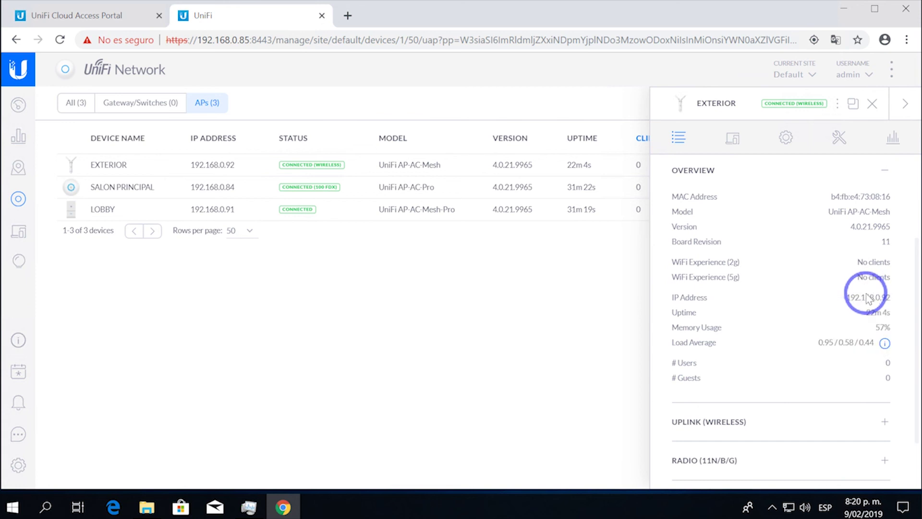
left_click(755, 423)
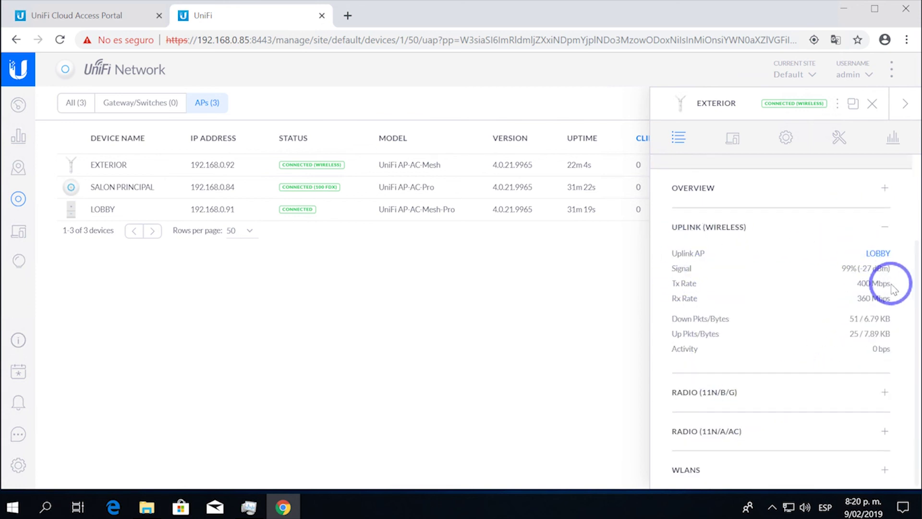
mouse_move(891, 284)
left_mouse_down()
mouse_move(853, 286)
mouse_move(889, 284)
mouse_move(890, 293)
mouse_move(896, 282)
mouse_move(888, 281)
left_mouse_up()
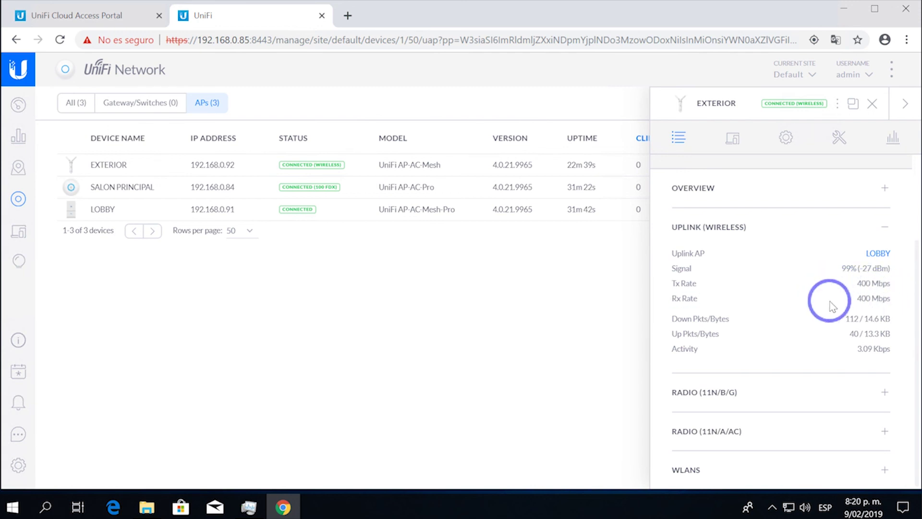
mouse_move(343, 188)
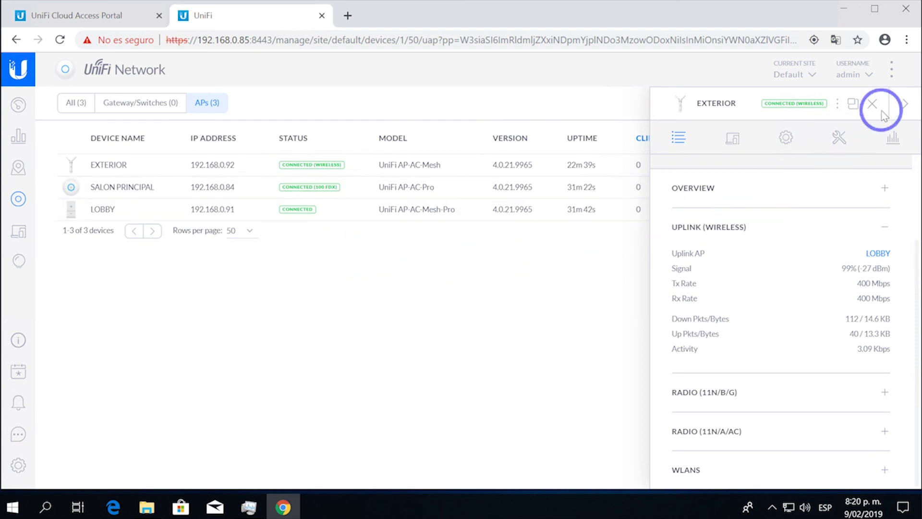
left_click(906, 110)
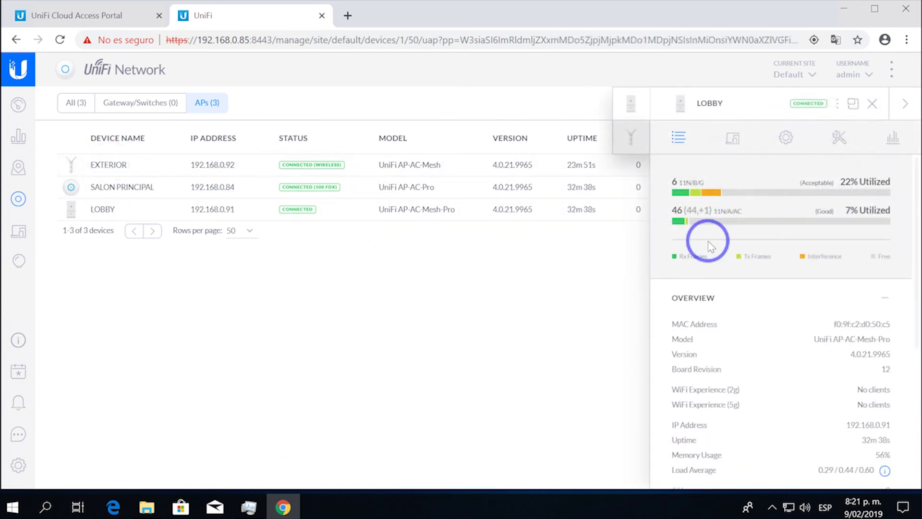
- Expand LOBBY's Downlinks to show EXTERIOR meshed at 99% (-31 dBm) signal
scroll(743, 311, "down", 5)
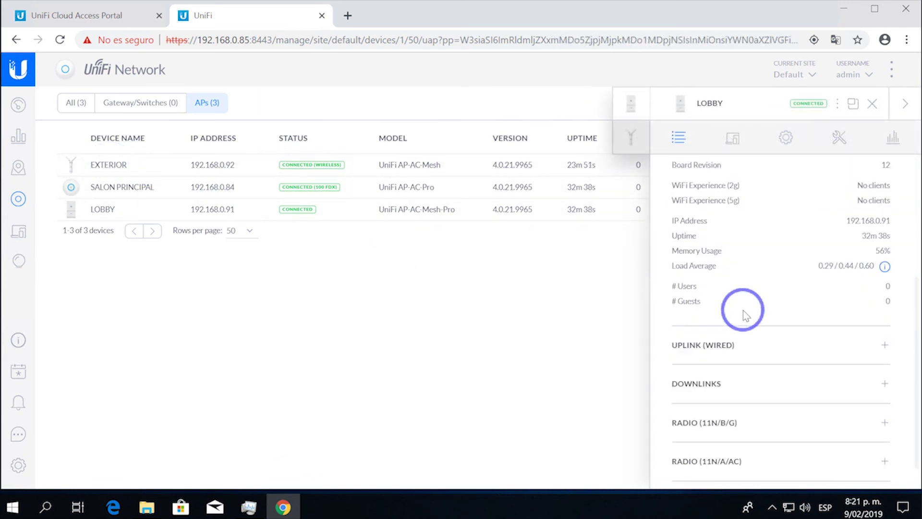
left_click(706, 353)
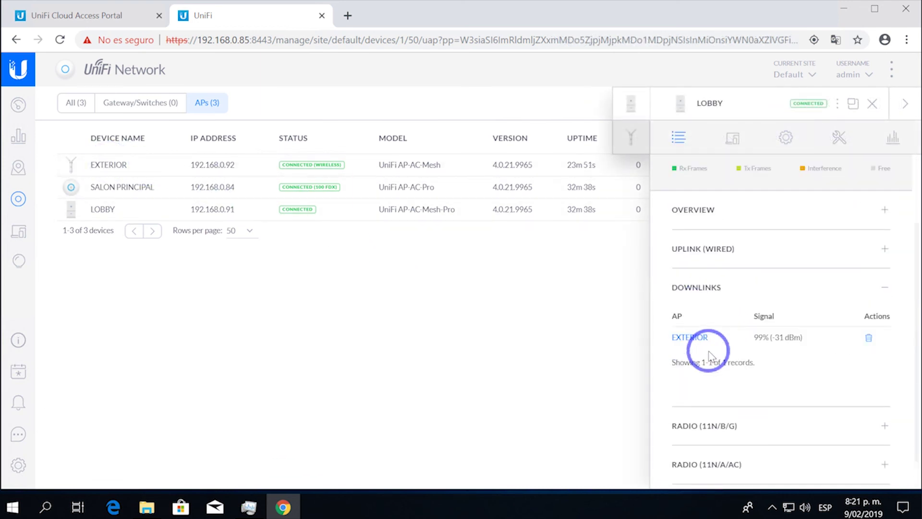